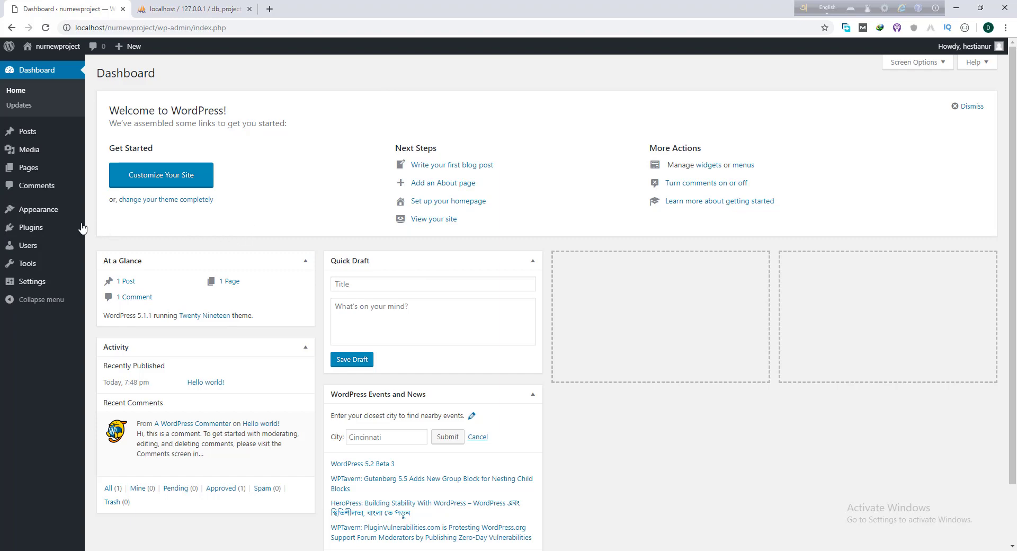
Try to install a new theme by uploading hestia(1).zip from the wordpress_theme folder
left_click(51, 212)
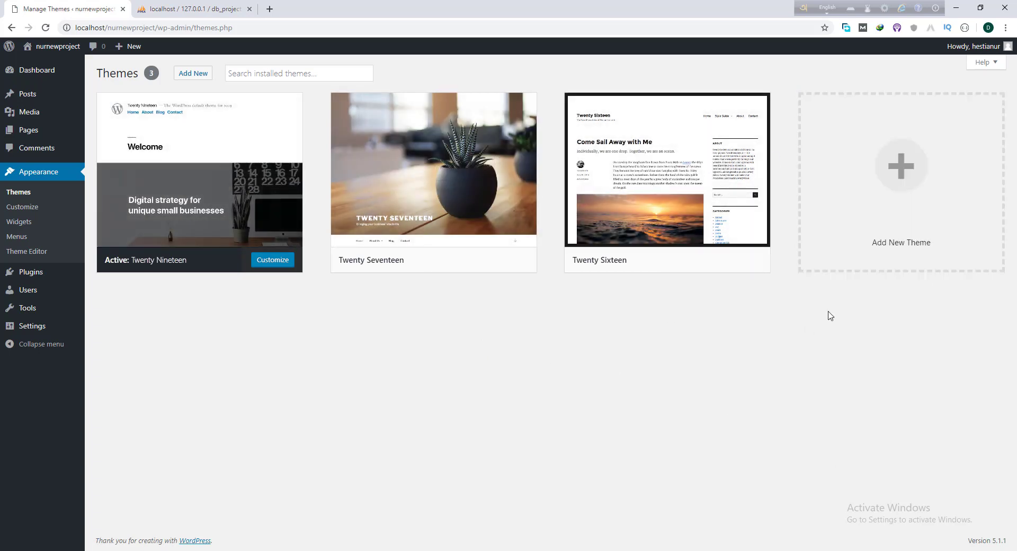
left_click(196, 74)
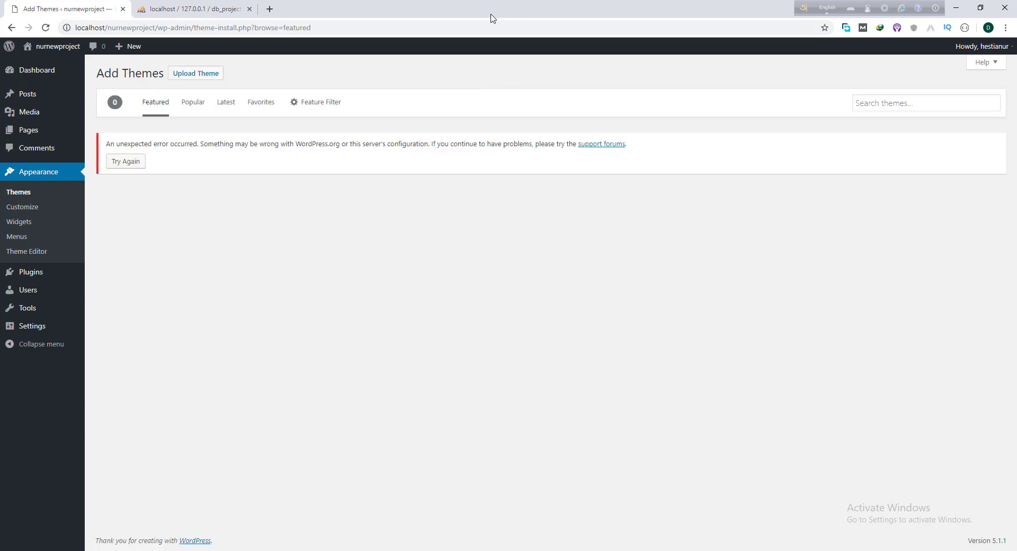
left_click(200, 78)
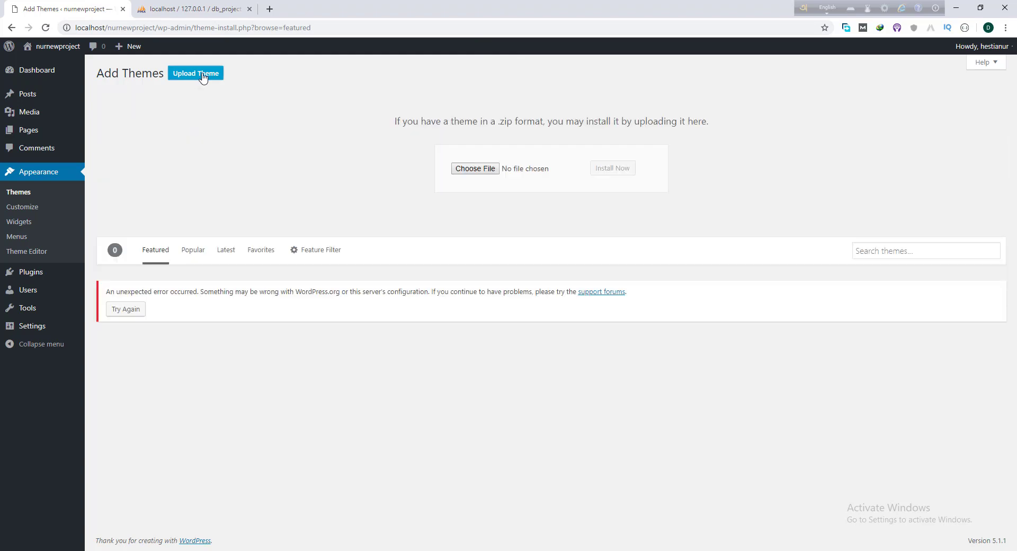
left_click(486, 169)
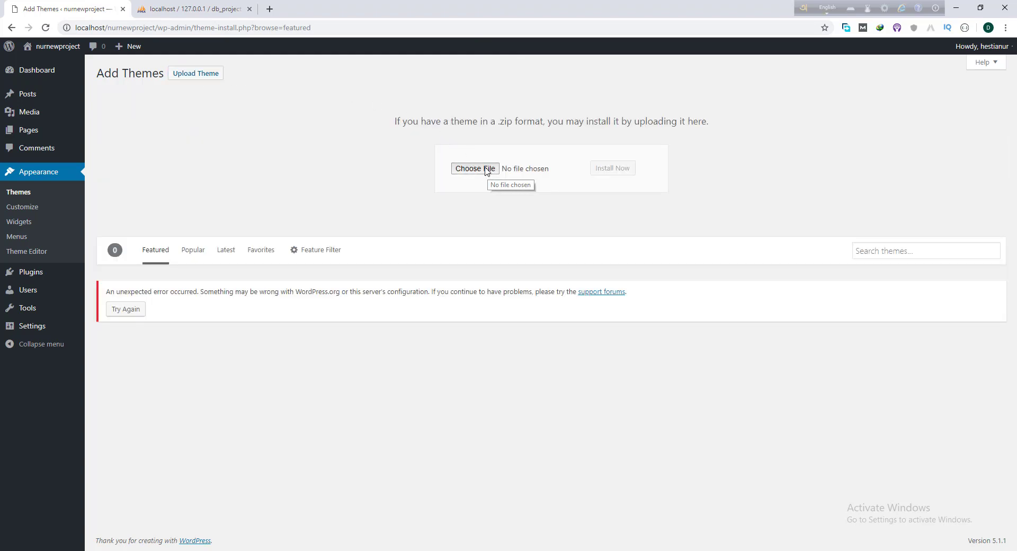
left_click(141, 77)
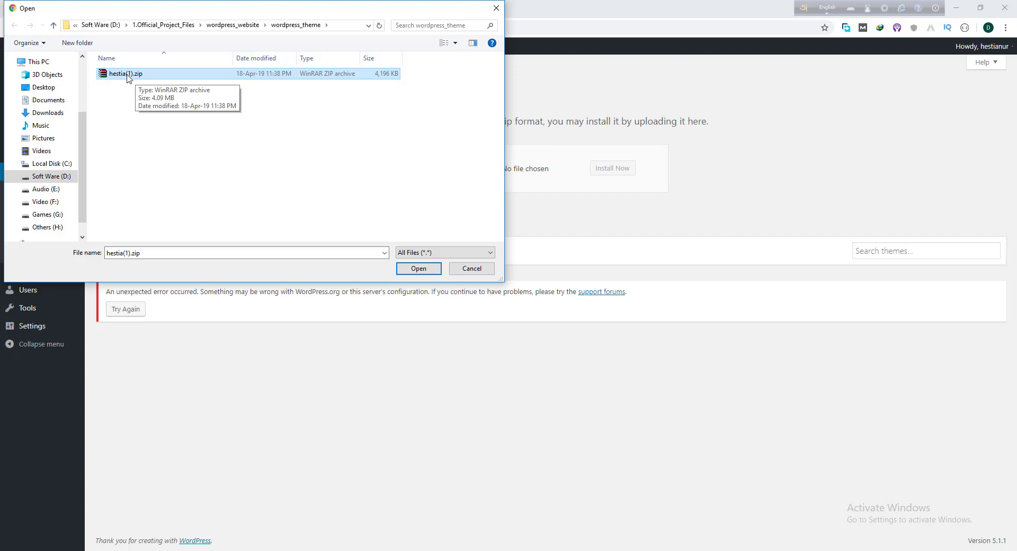
left_click(422, 271)
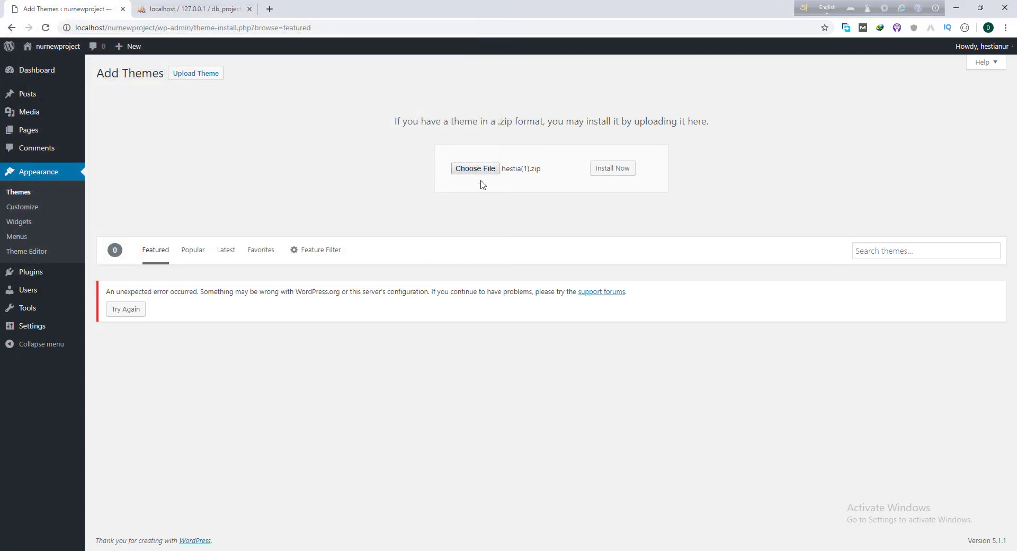
left_click(621, 171)
Examine the error message returned for the theme upload
left_click_drag(561, 94, 329, 94)
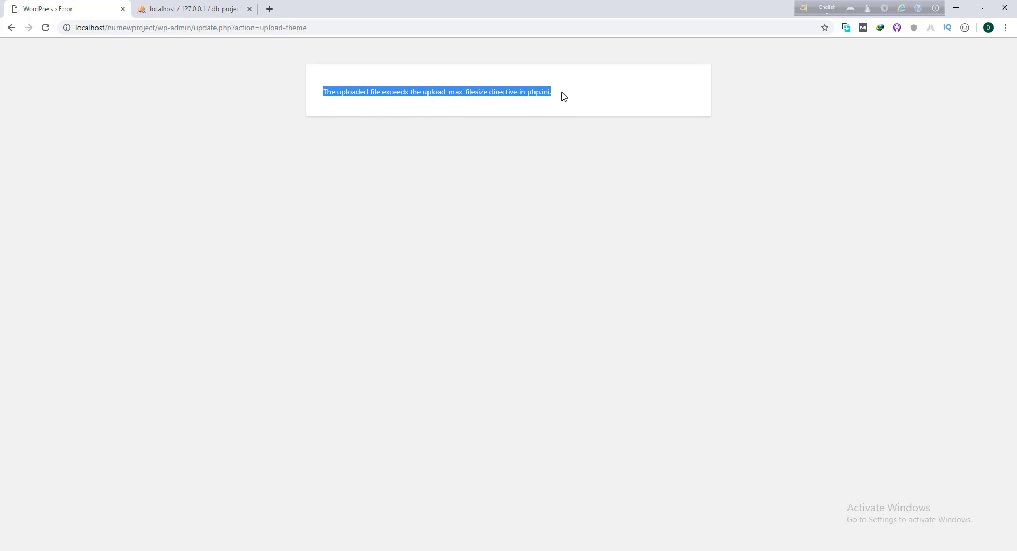
left_click(488, 91)
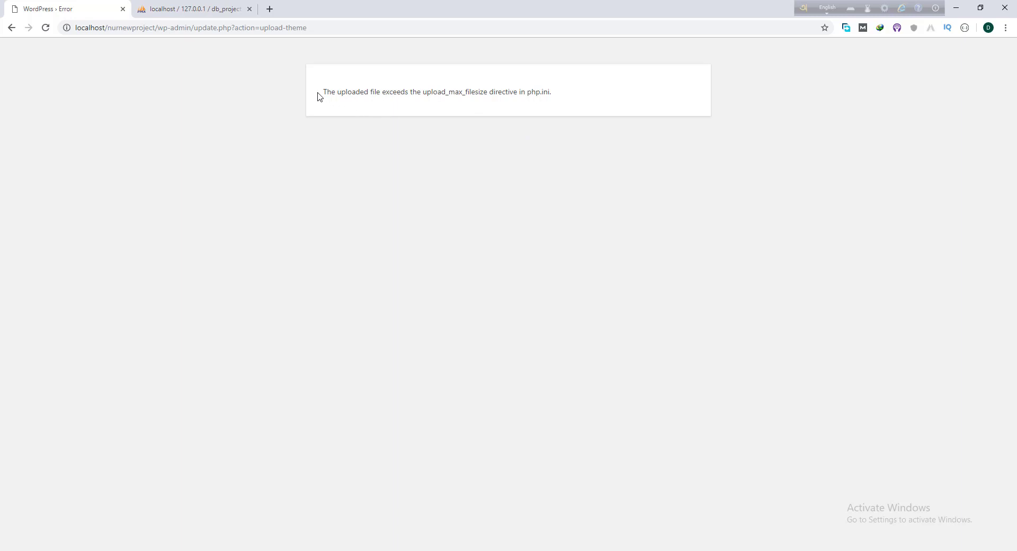
left_click_drag(319, 92, 568, 106)
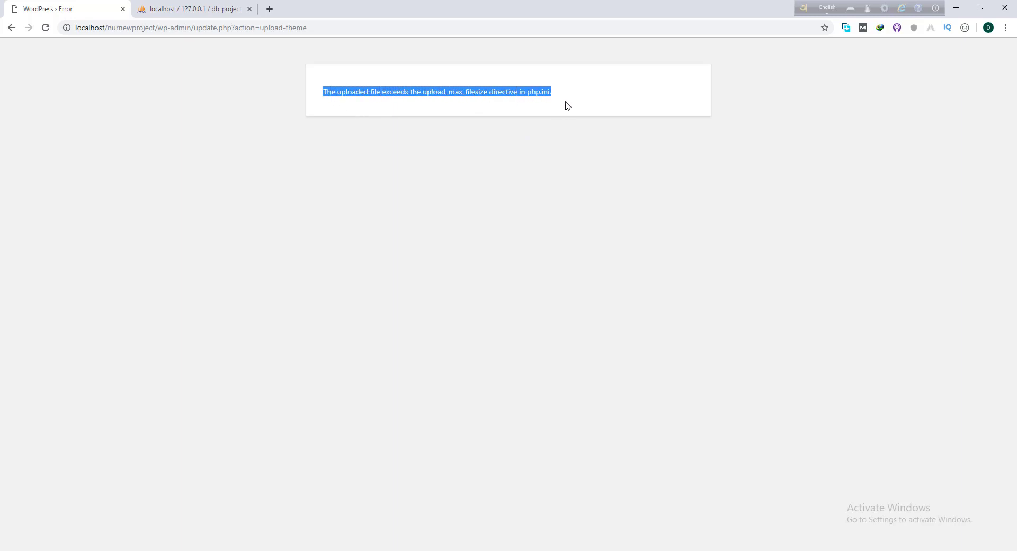
left_click(564, 94)
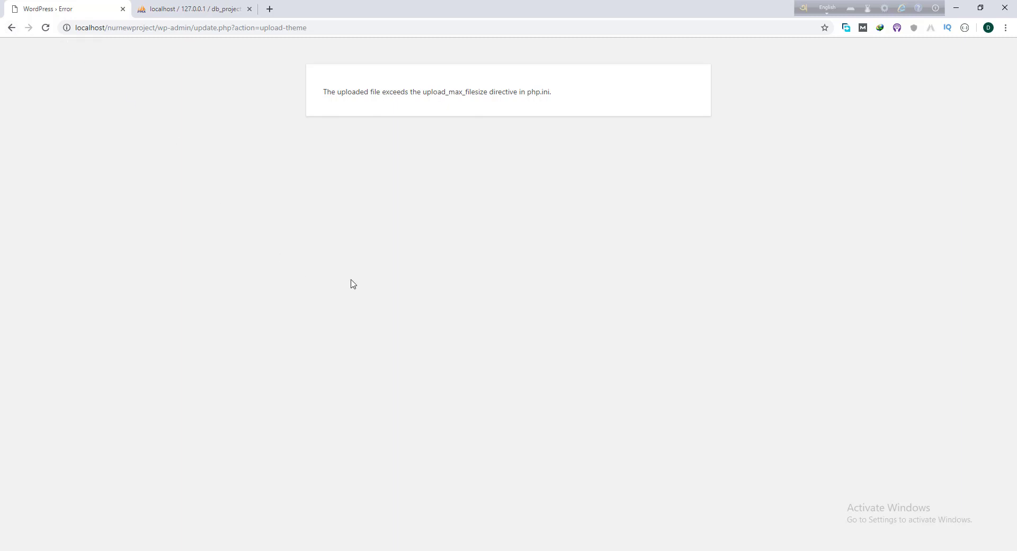
Switch to File Explorer and open the nurnewproject folder in xampp\htdocs, checking its name against the site's URL
mouse_move(273, 550)
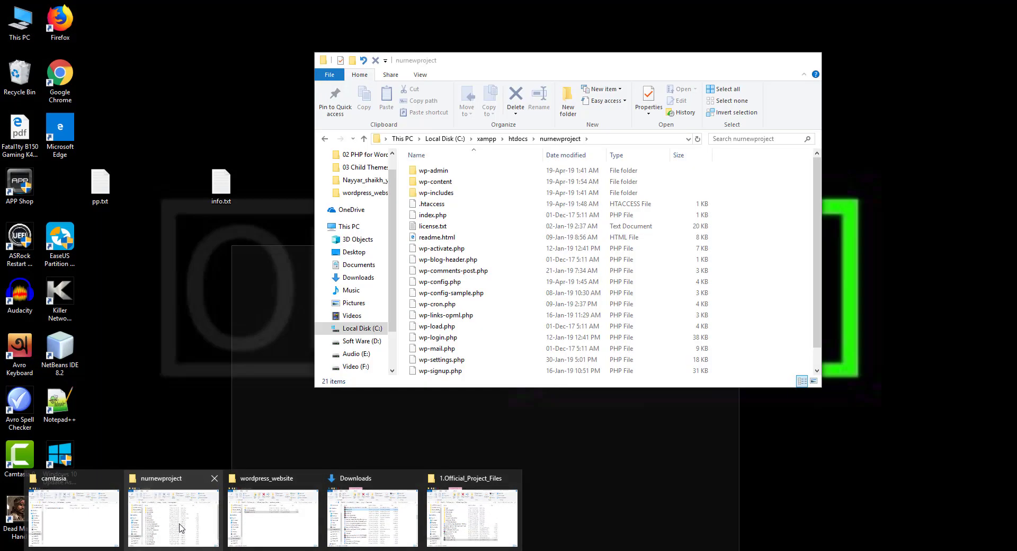
left_click(180, 527)
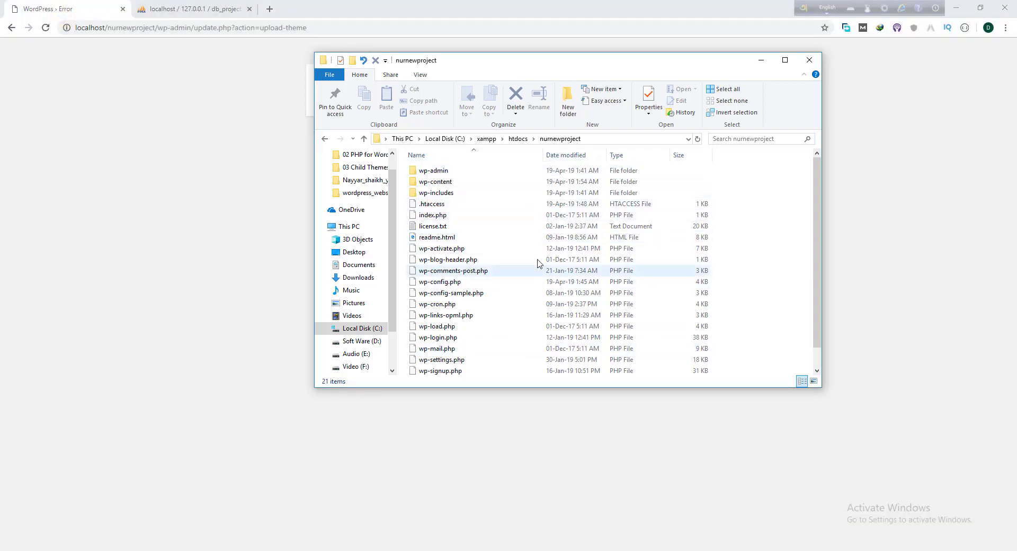
left_click(364, 138)
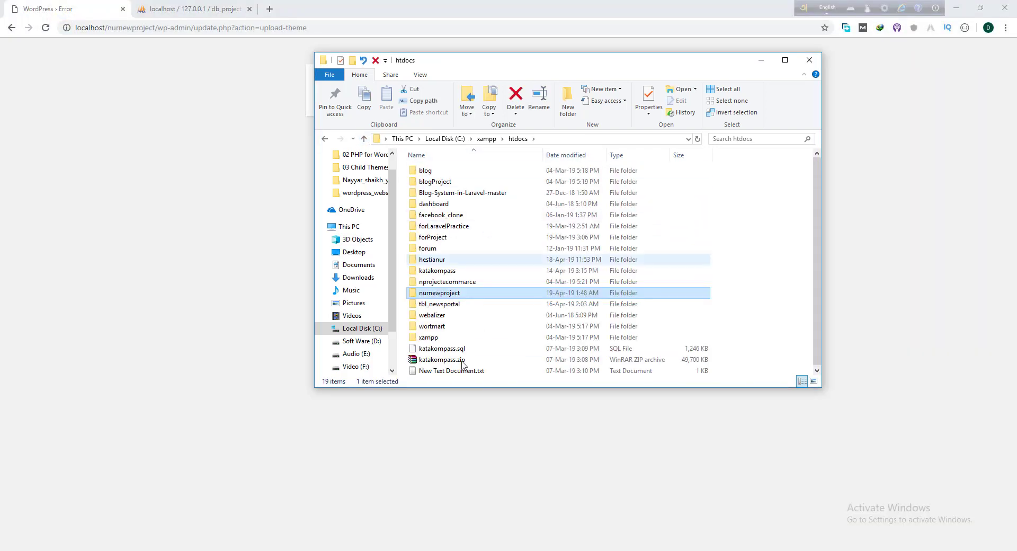
double_click(438, 294)
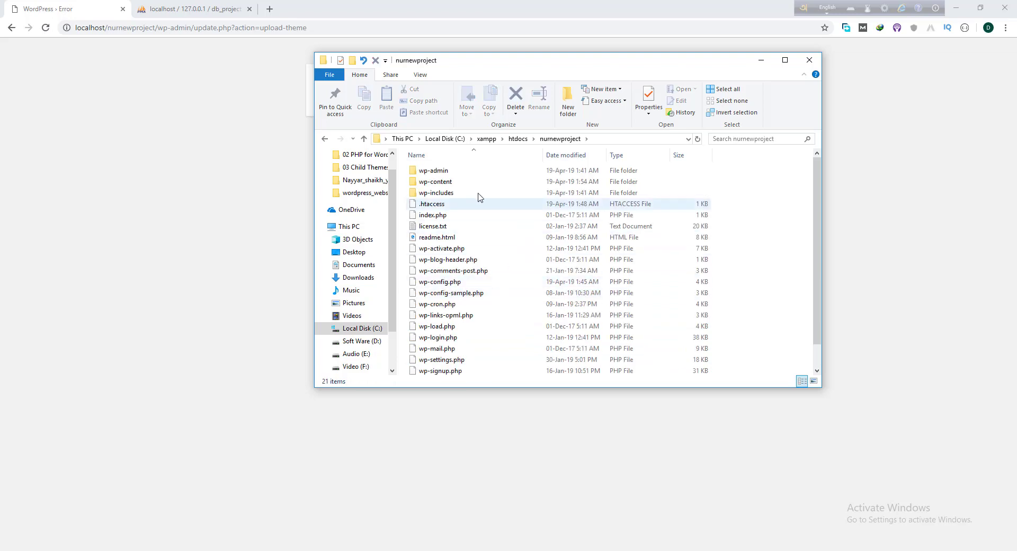
left_click_drag(108, 28, 155, 28)
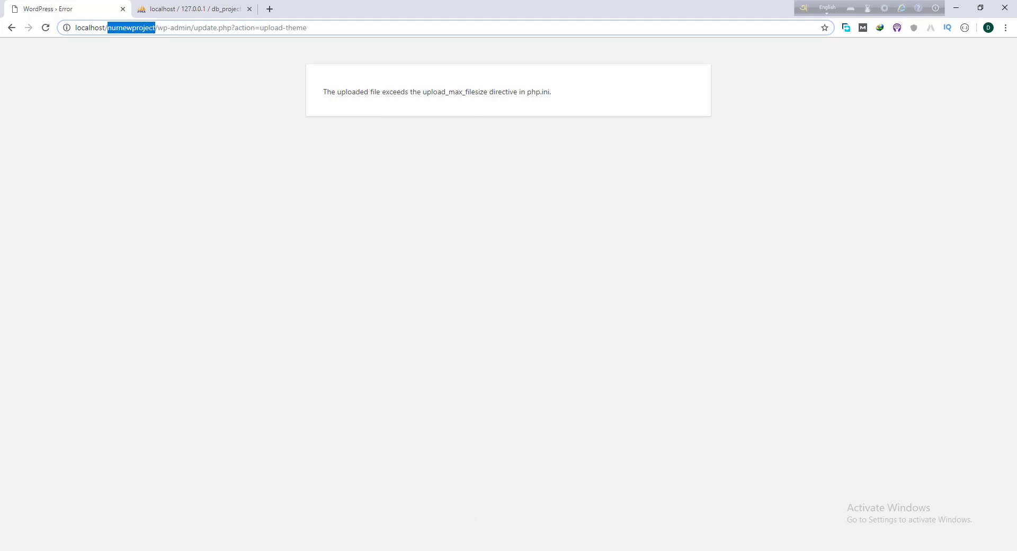
left_click(174, 527)
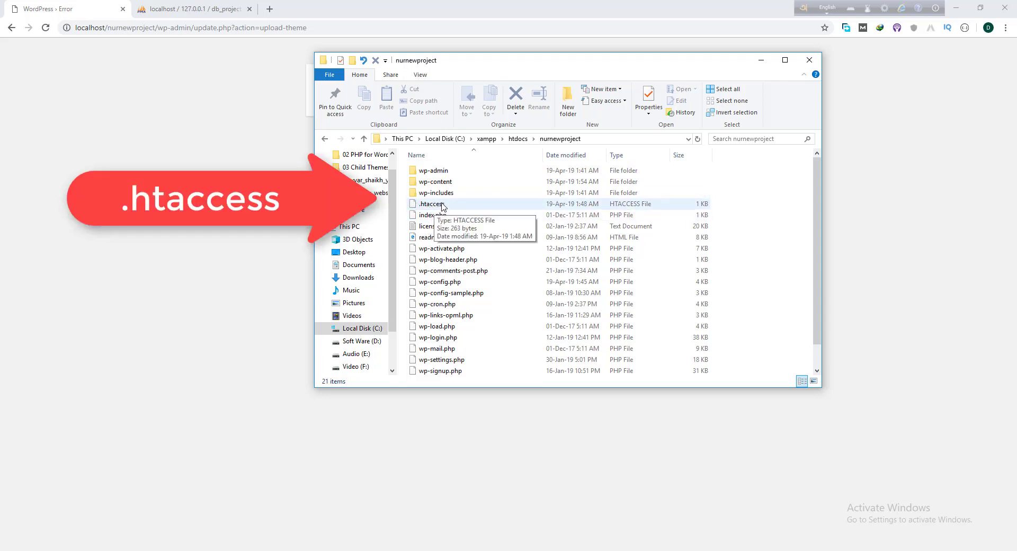
Search the nurnewproject folder for .htacc, clear the search and return to the folder's full file list
left_click(726, 140)
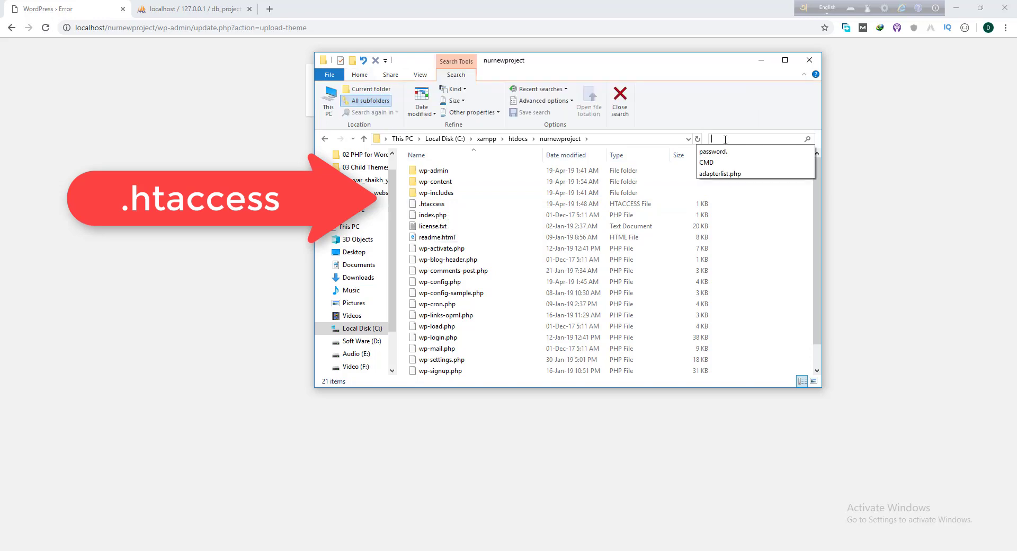
type(".ht")
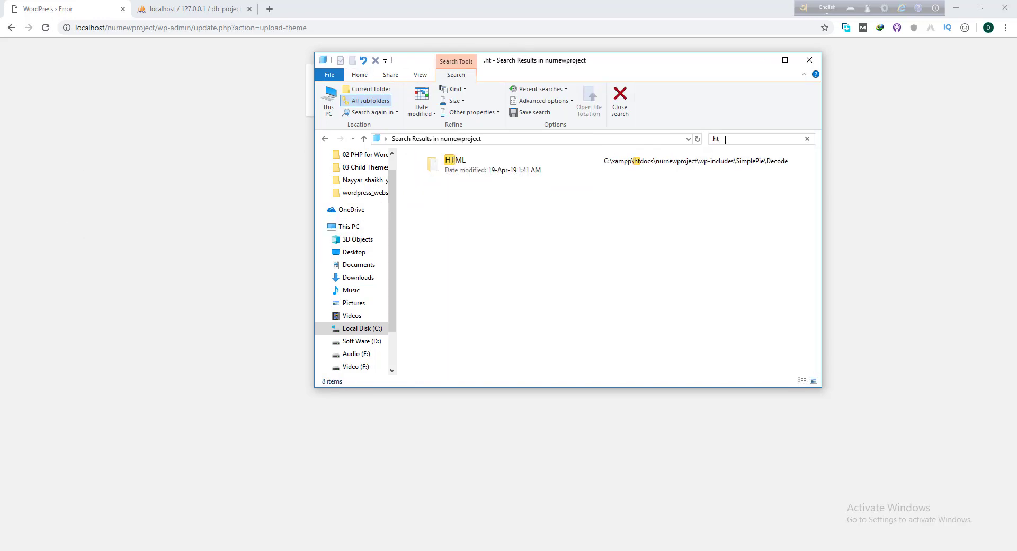
type("accss")
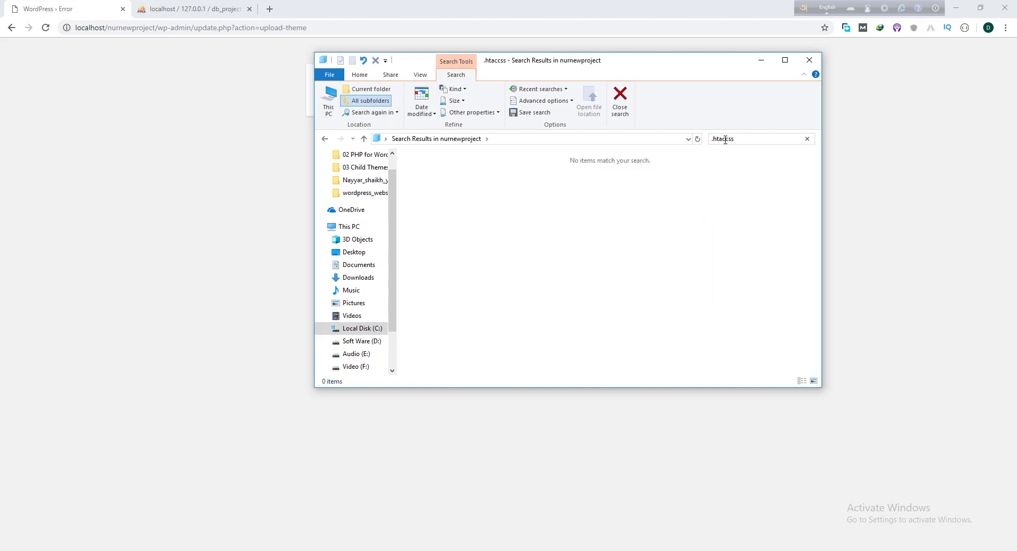
key("BackSpace")
key("BackSpace")
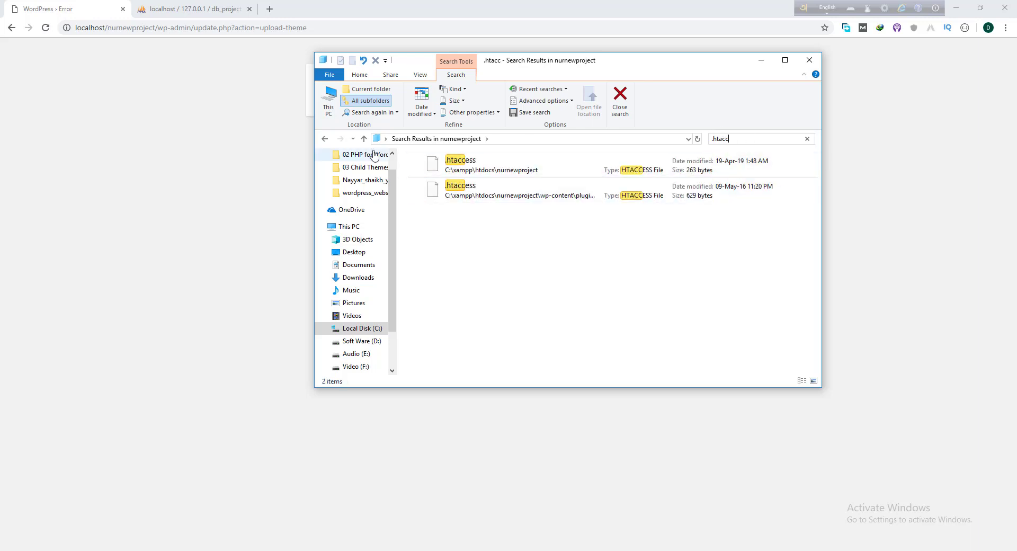
key("BackSpace")
key("BackSpace")
key("BackSpace")
key("BackSpace")
key("BackSpace")
key("BackSpace")
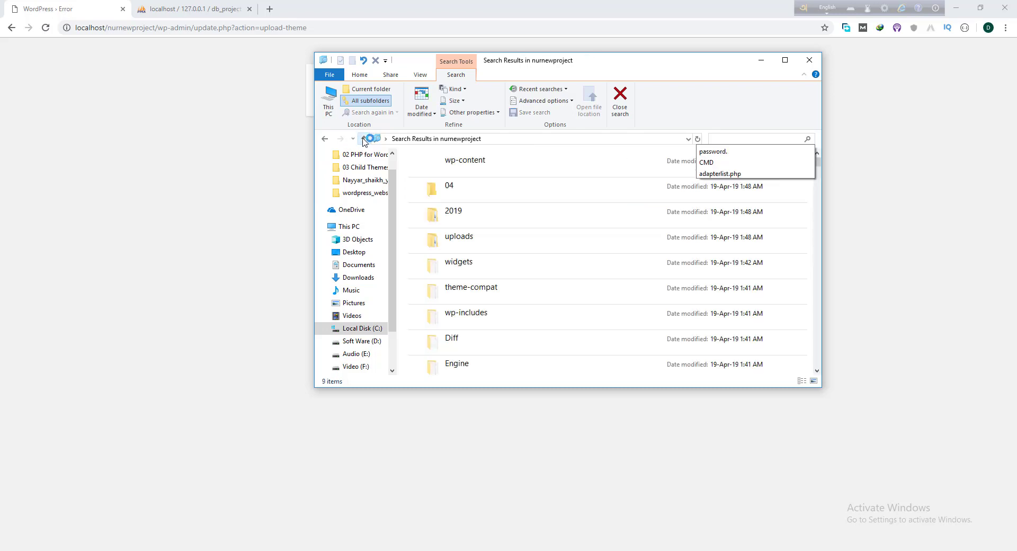
left_click(324, 138)
left_click(325, 138)
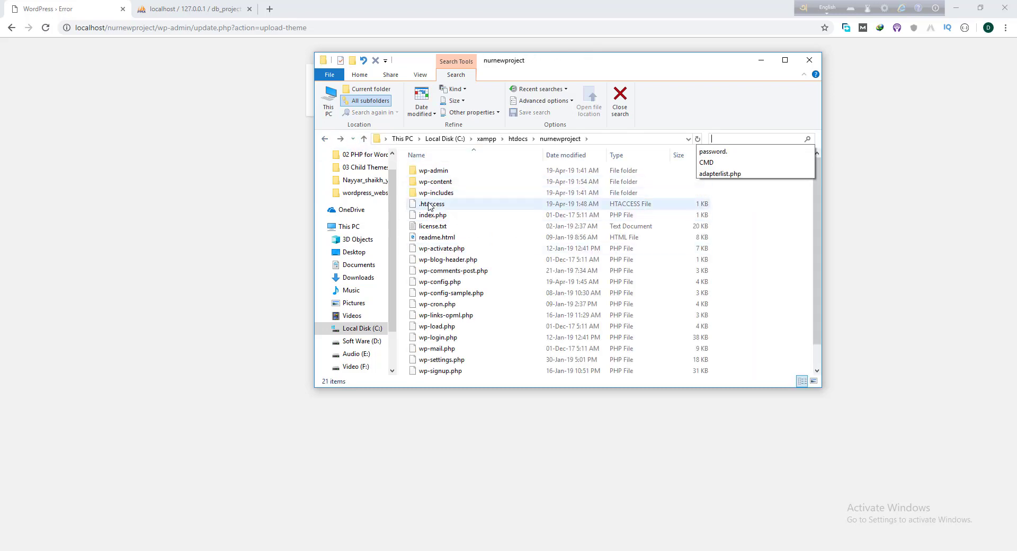
scroll(582, 292, "down", 1)
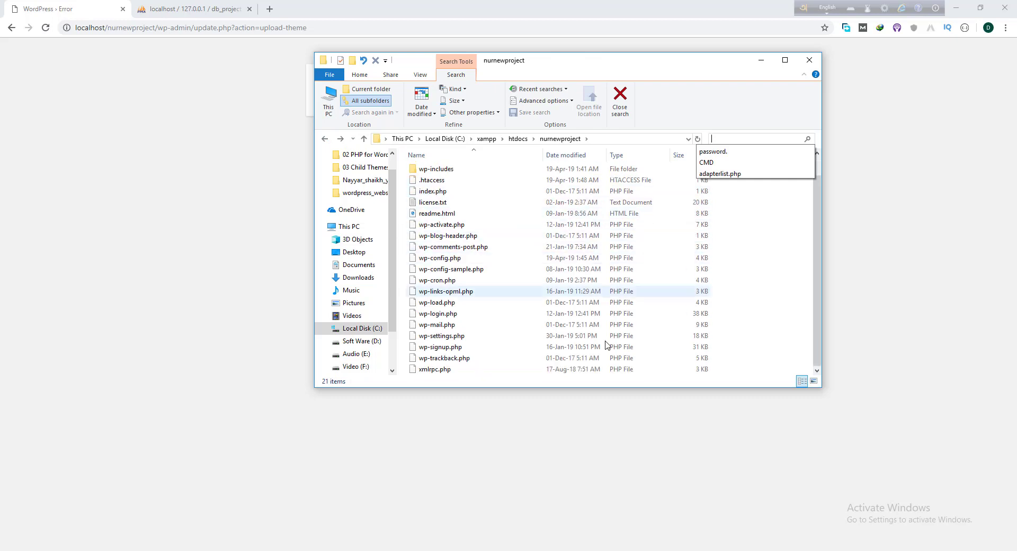
scroll(783, 269, "up", 1)
left_click(777, 228)
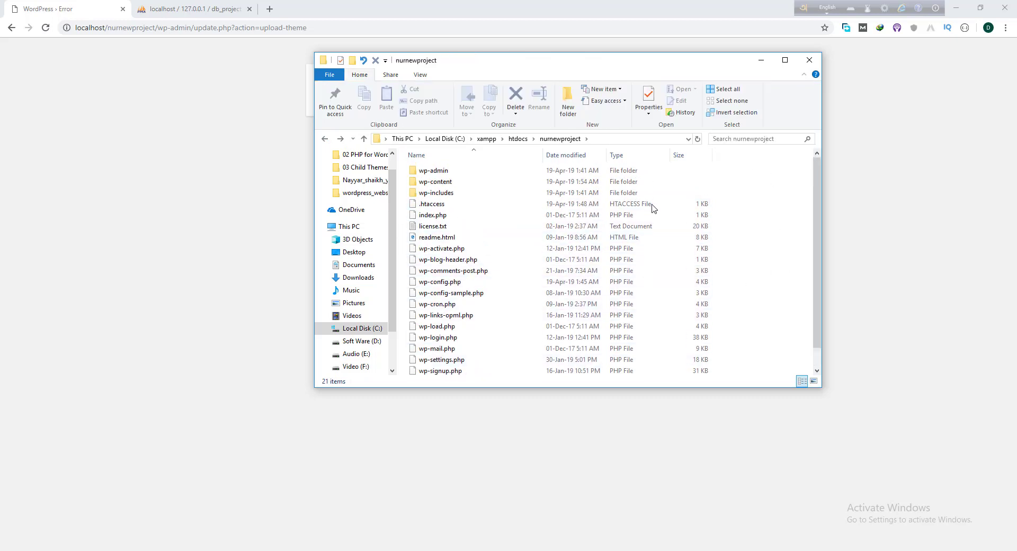
Open the .htaccess file in Notepad++ and place the cursor at the end of the </IfModule> line
right_click(431, 204)
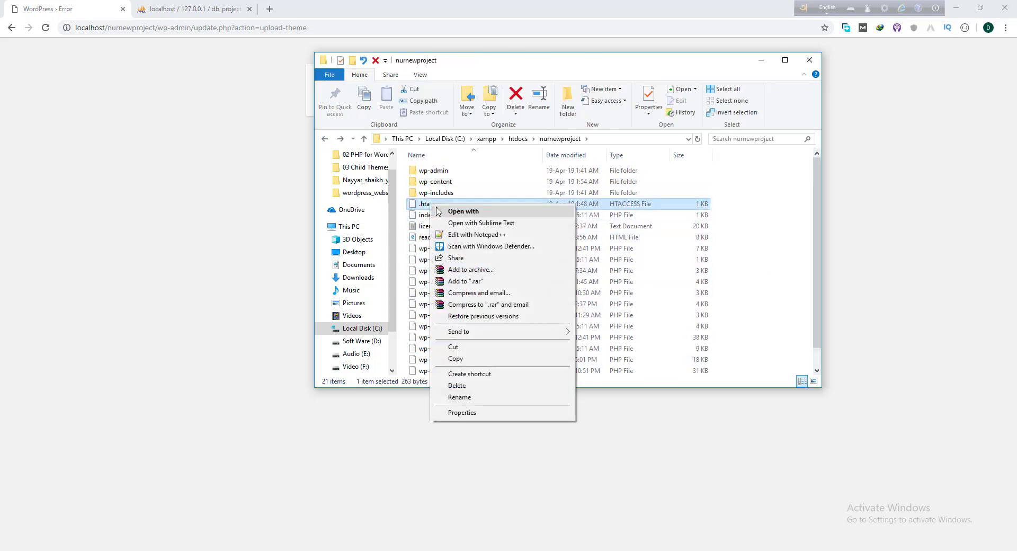
left_click(466, 235)
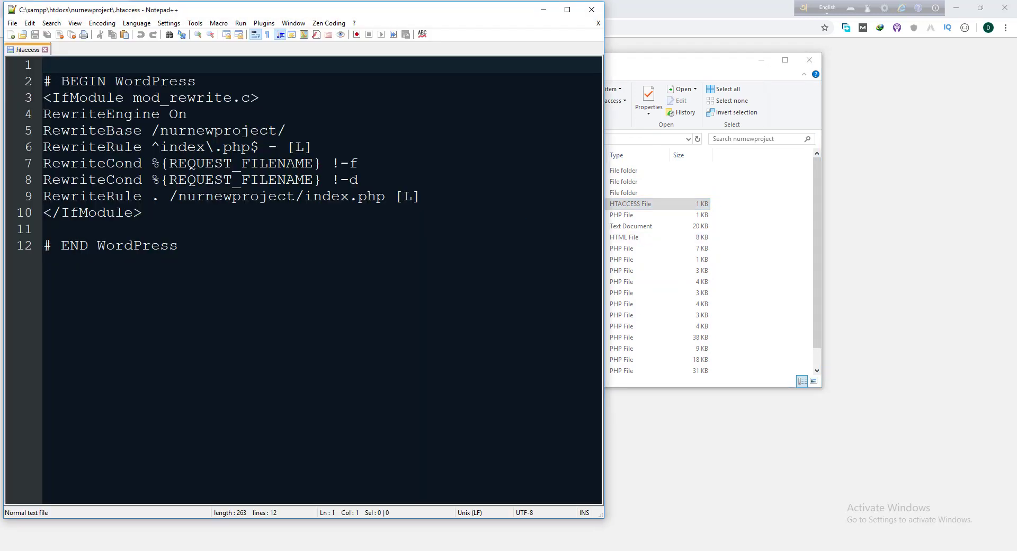
left_click_drag(202, 238, 30, 77)
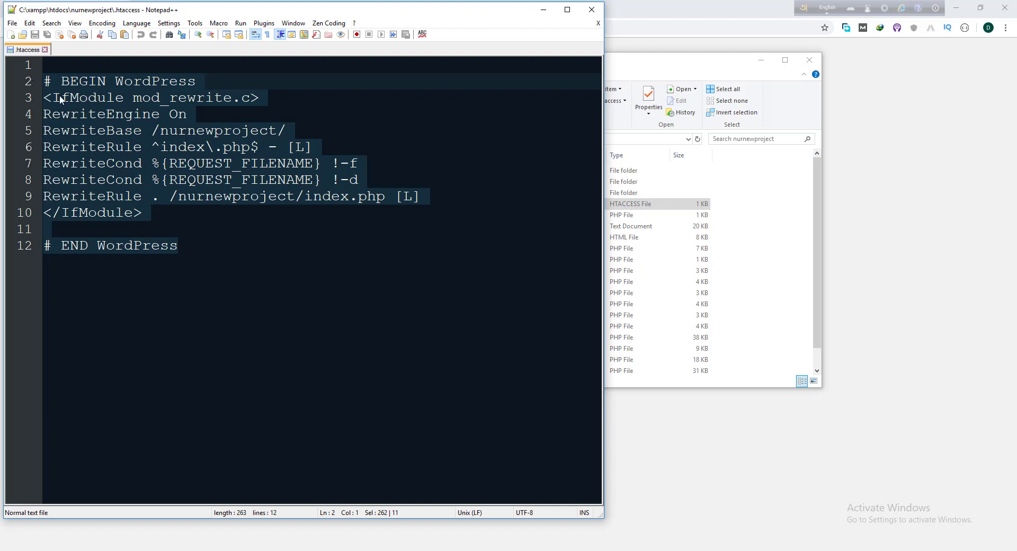
left_click(184, 212)
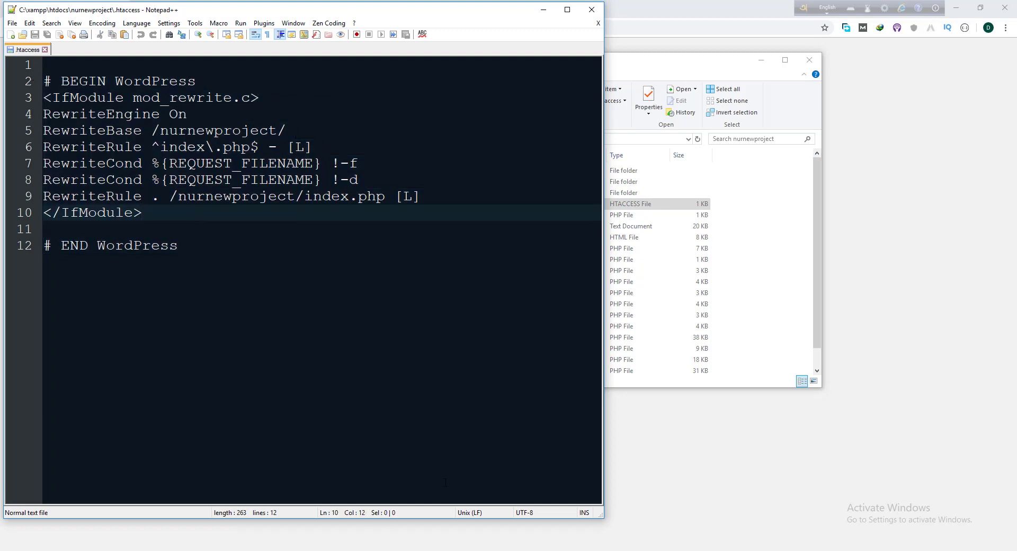
Switch to website_paa.docx in Word, copy its four php_value lines and return to the .htaccess file in Notepad++
key("alt+Tab")
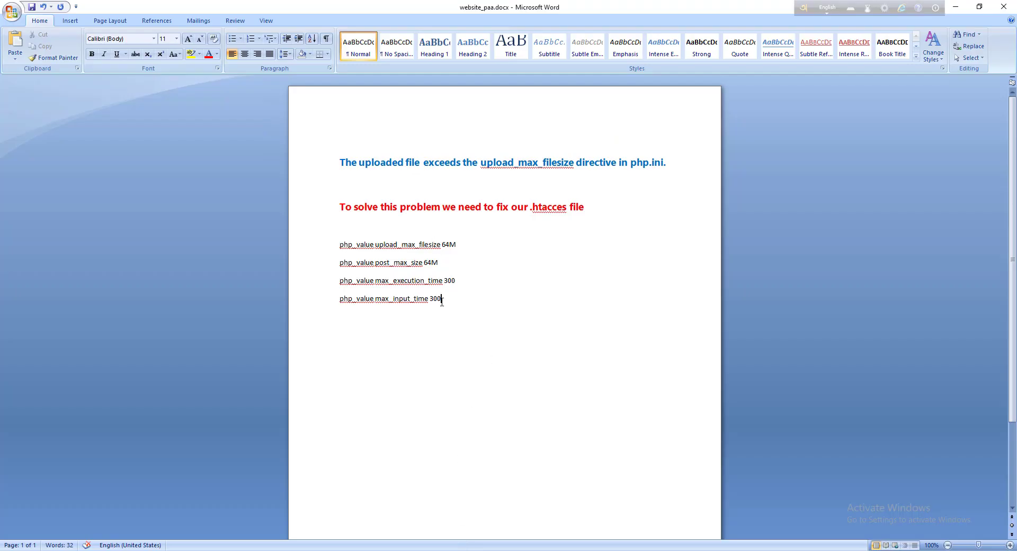
left_click_drag(441, 299, 340, 243)
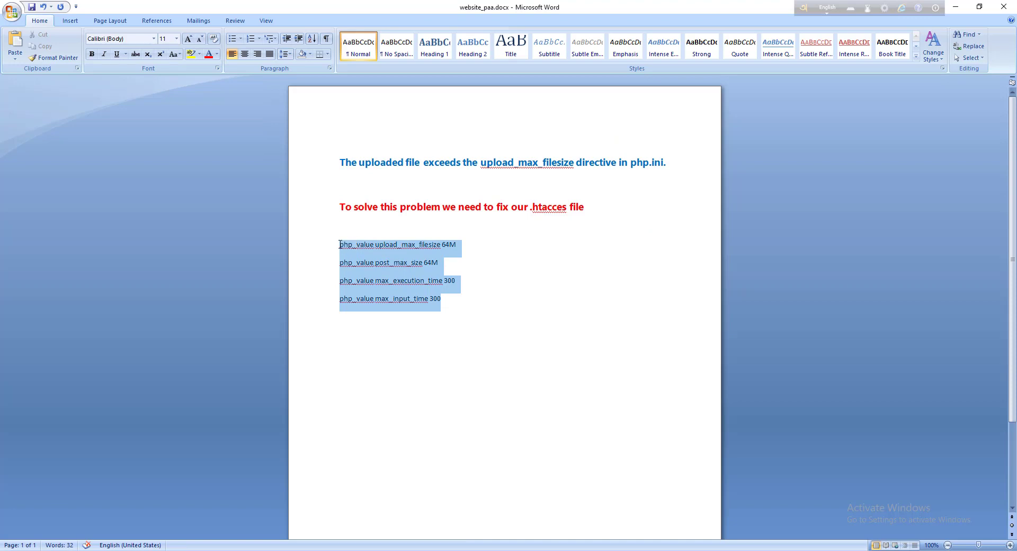
right_click(373, 258)
left_click(393, 268)
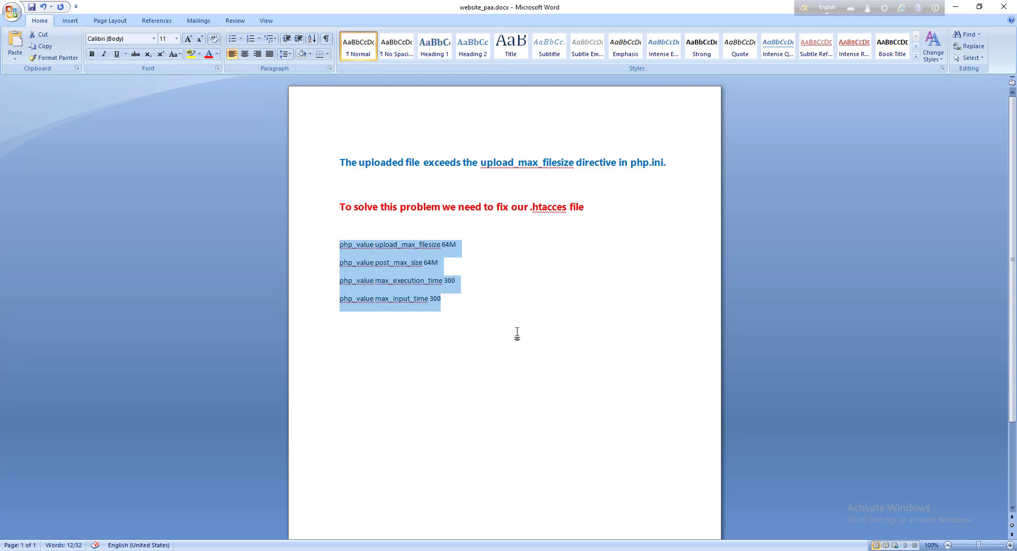
left_click(958, 9)
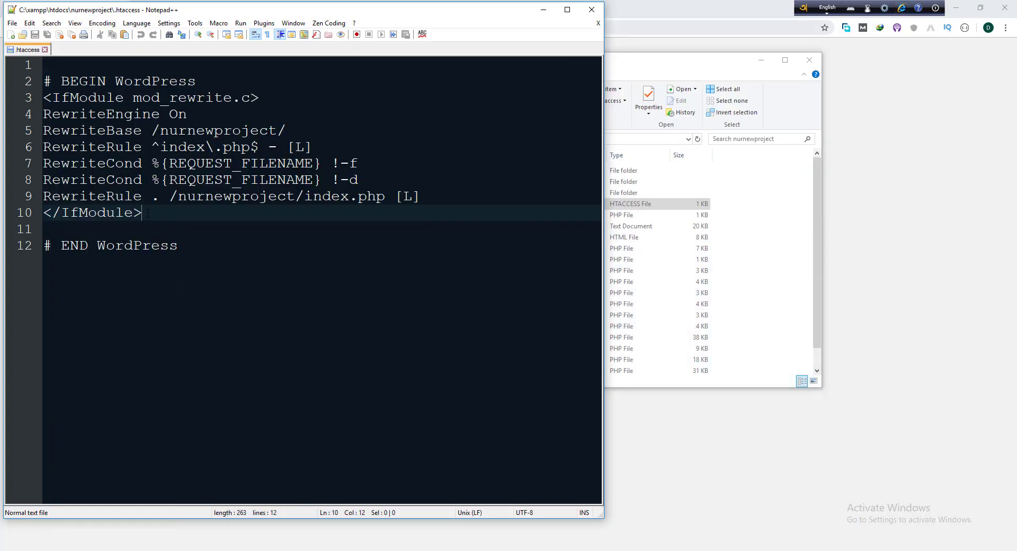
Paste the php_value lines (upload_max_filesize 64M, post_max_size 64M, max_execution_time 300, max_input_time 300) below </IfModule>, then save and close .htaccess
key("Return")
key("Return")
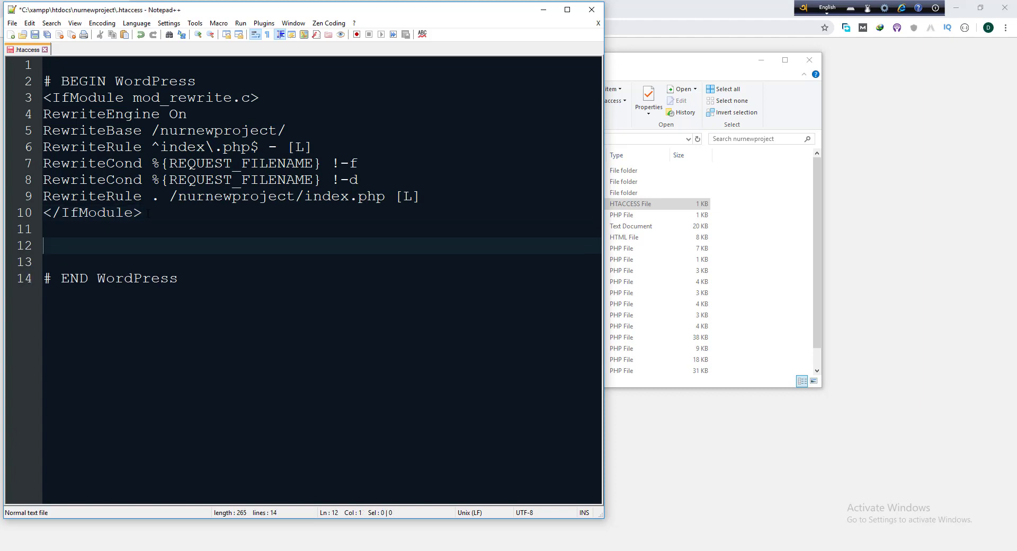
key("ctrl+v")
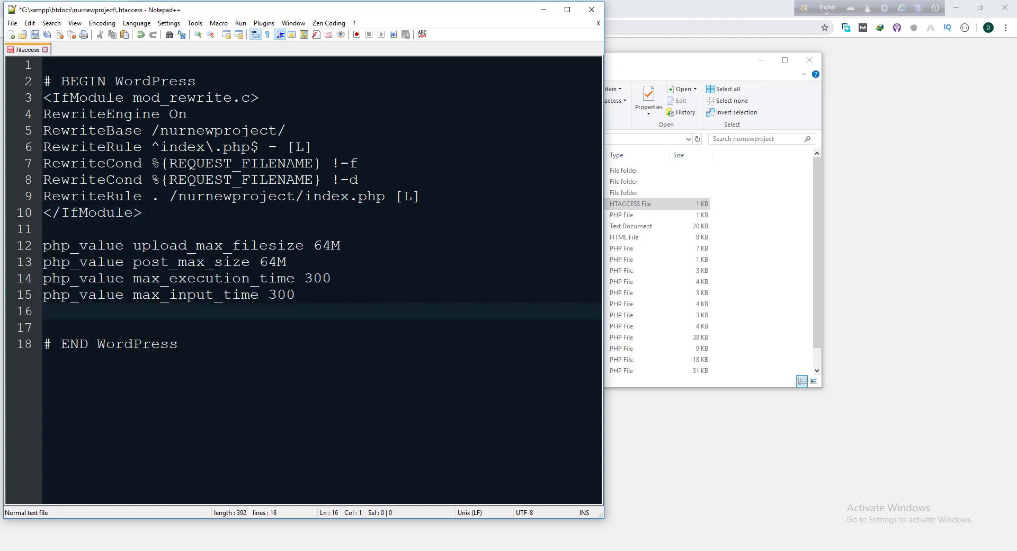
key("ctrl+s")
left_click(45, 50)
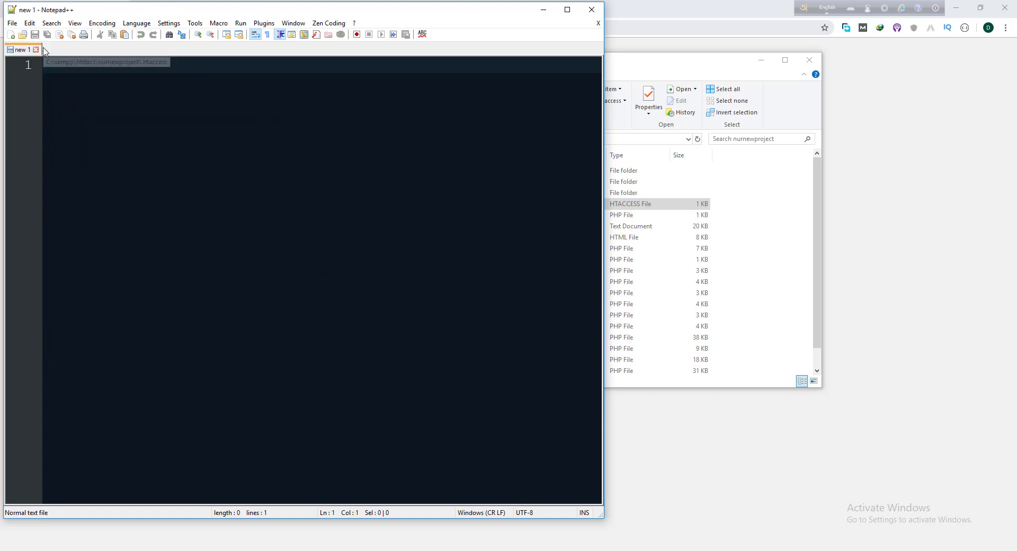
Close Notepad++ and the nurnewproject folder window, return to WordPress and open the theme upload form
left_click(589, 9)
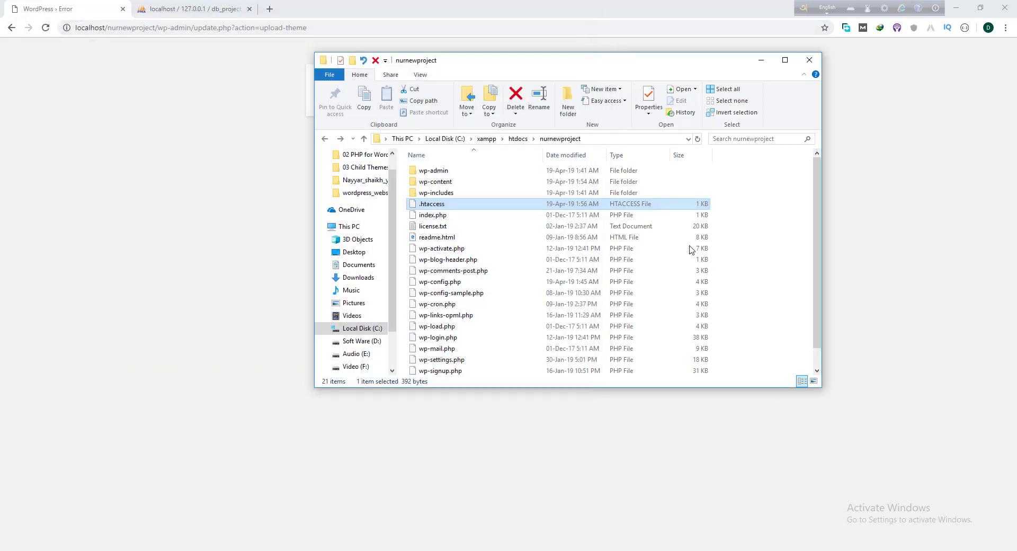
left_click(815, 63)
left_click(11, 27)
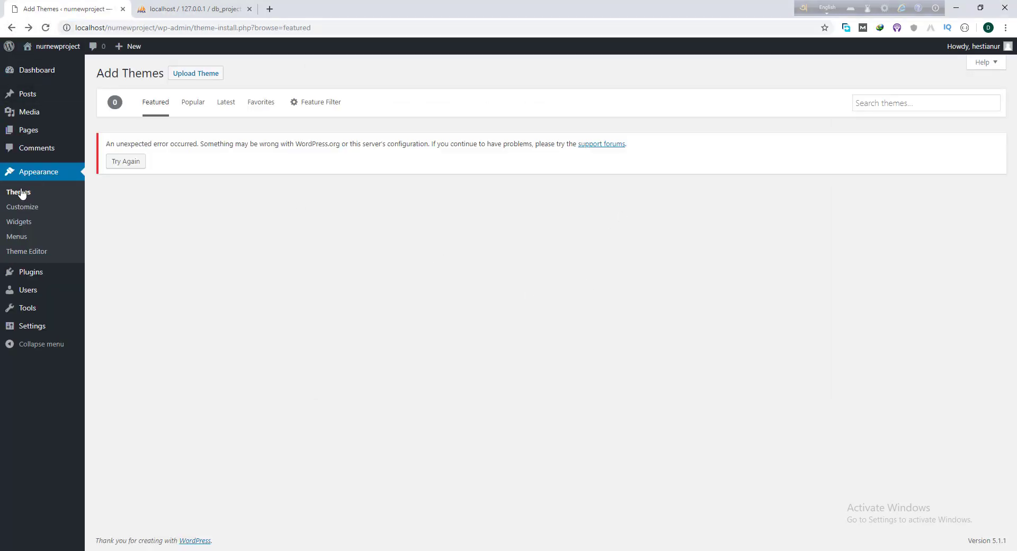
left_click(18, 192)
left_click(193, 72)
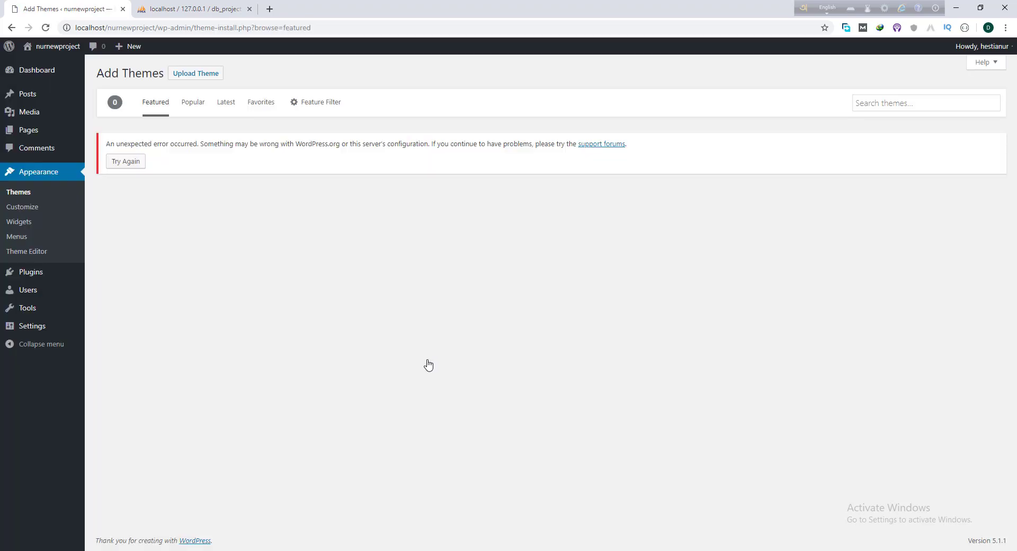
left_click(196, 73)
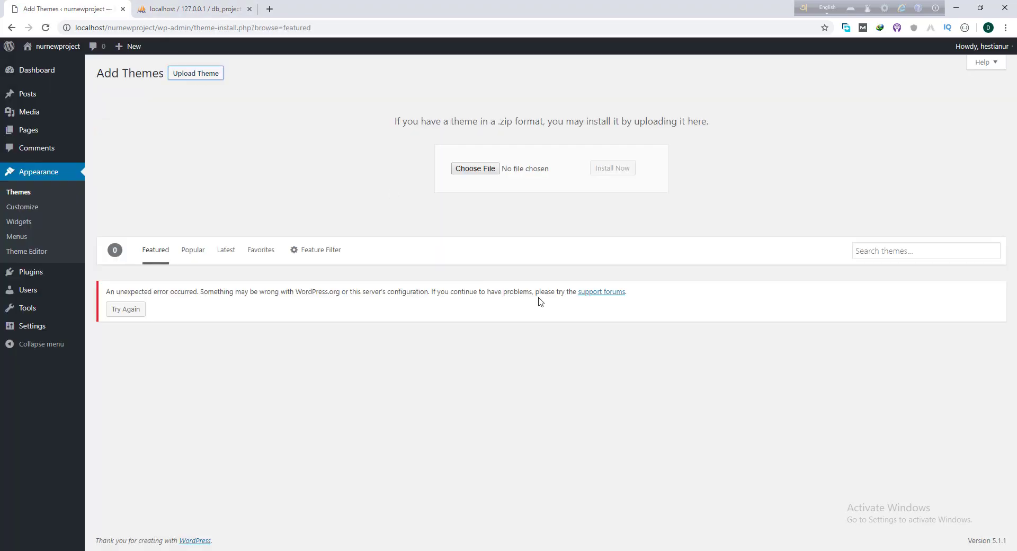
Install the theme from hestia(1).zip and activate Hestia among the installed themes
left_click(489, 169)
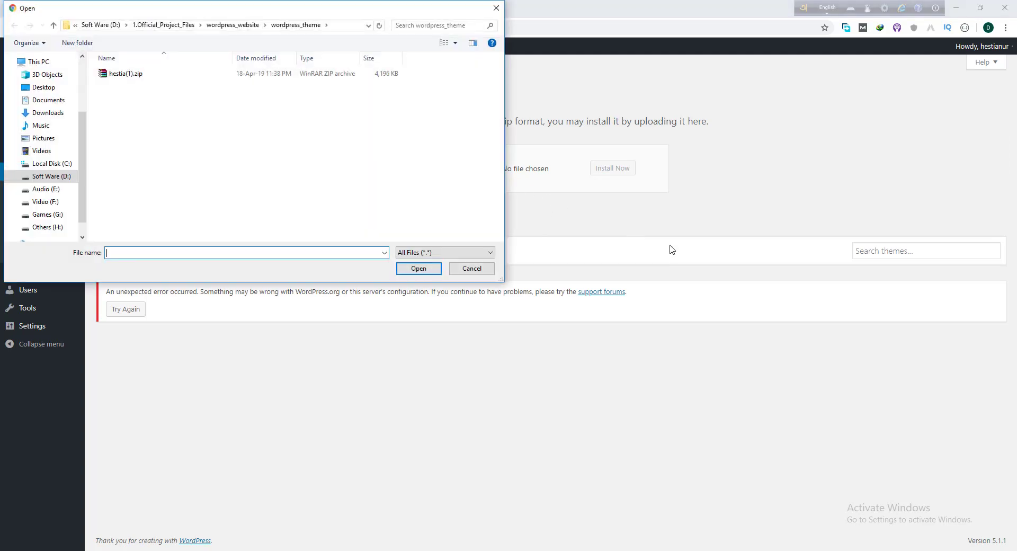
left_click(129, 73)
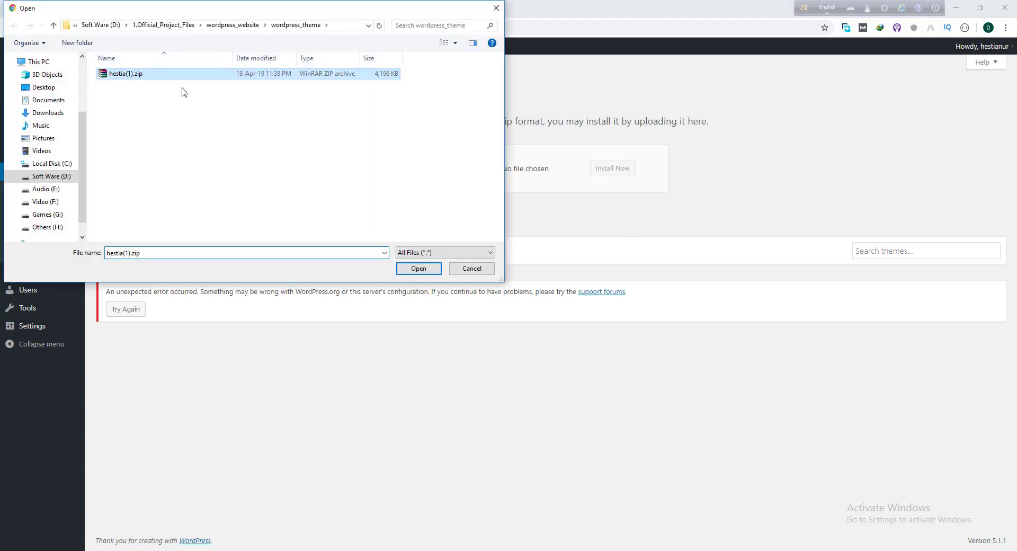
left_click(418, 269)
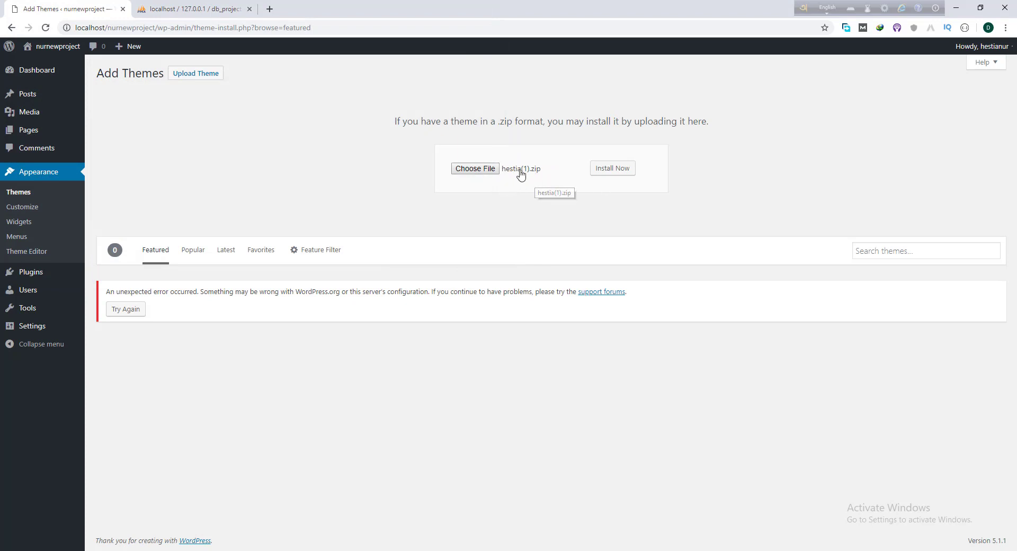
left_click(630, 168)
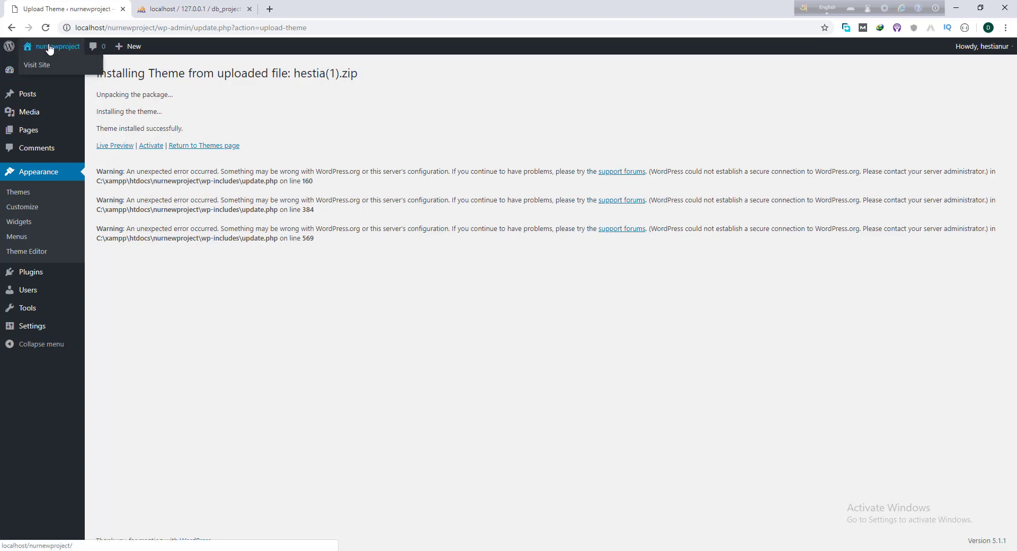
left_click(18, 191)
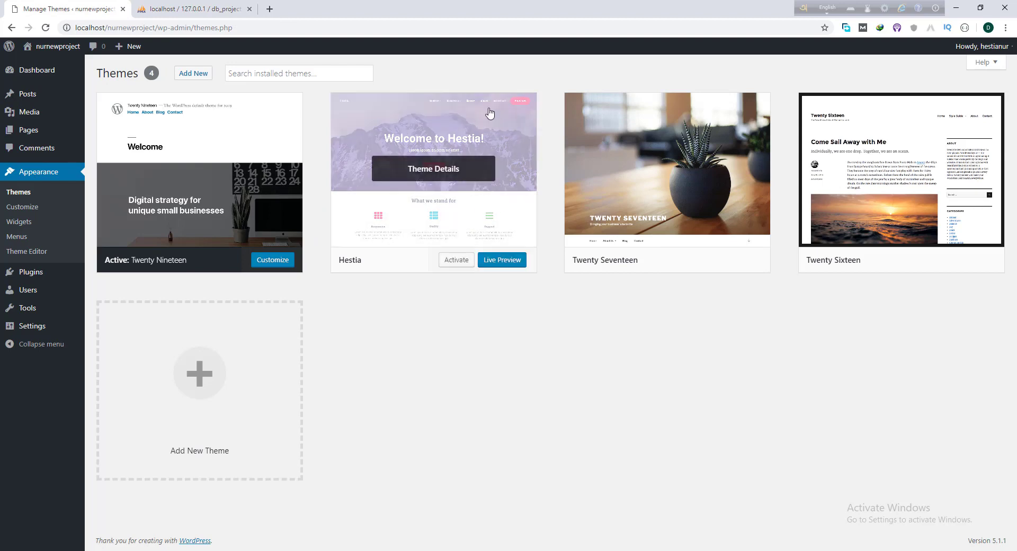
left_click(458, 261)
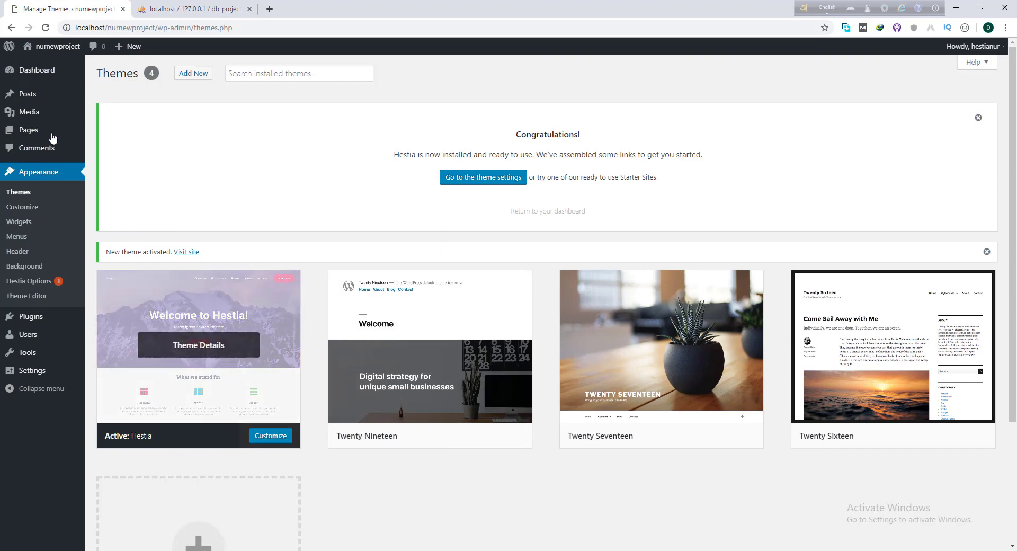
Visit the site's front page, look through it with the Hestia theme and return to the Themes page
mouse_move(53, 46)
left_click(45, 70)
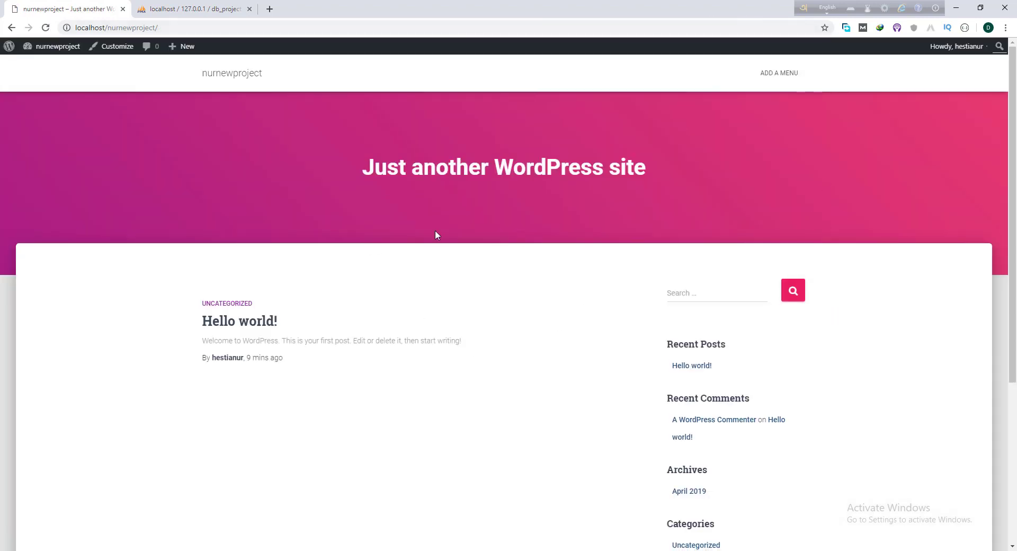
scroll(479, 252, "down", 5)
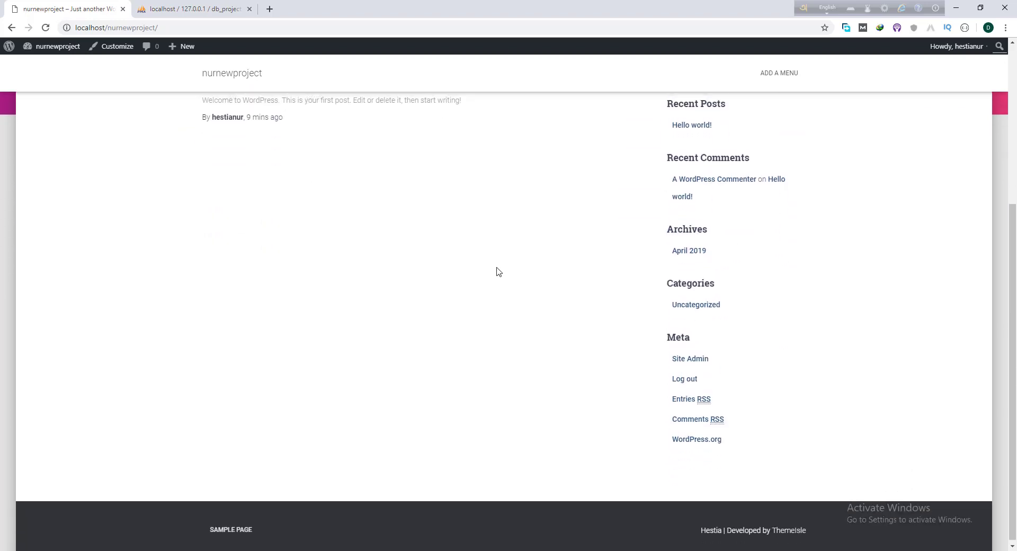
scroll(497, 271, "up", 5)
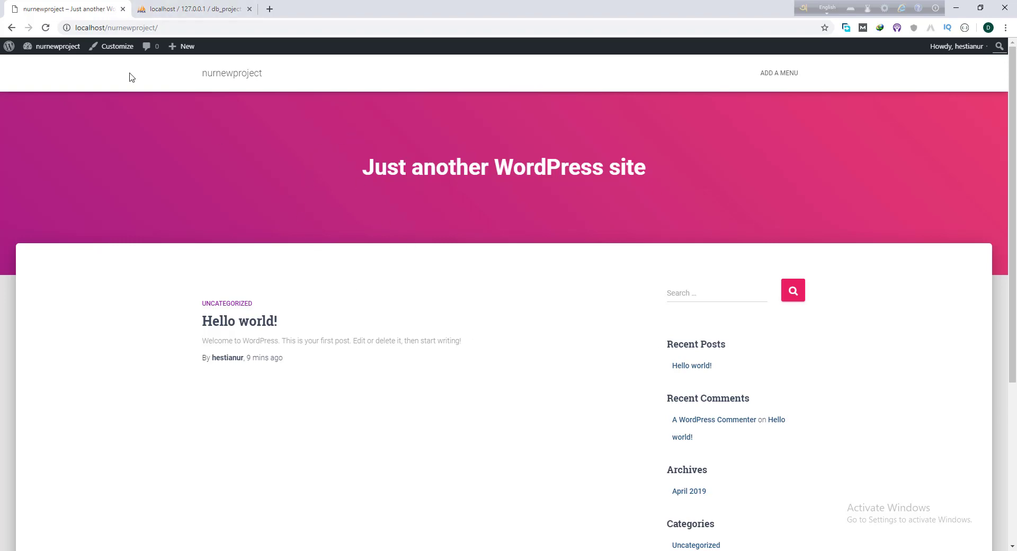
left_click(11, 28)
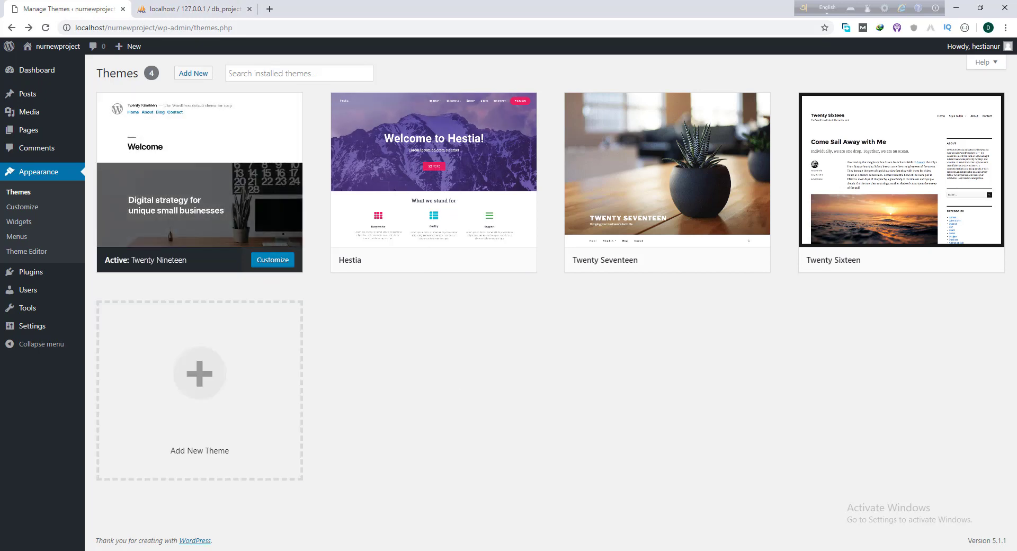
Switch to website_paa.docx in Word and highlight the .htacces file name and the four php_value lines for review
key("alt+Tab")
left_click(343, 159)
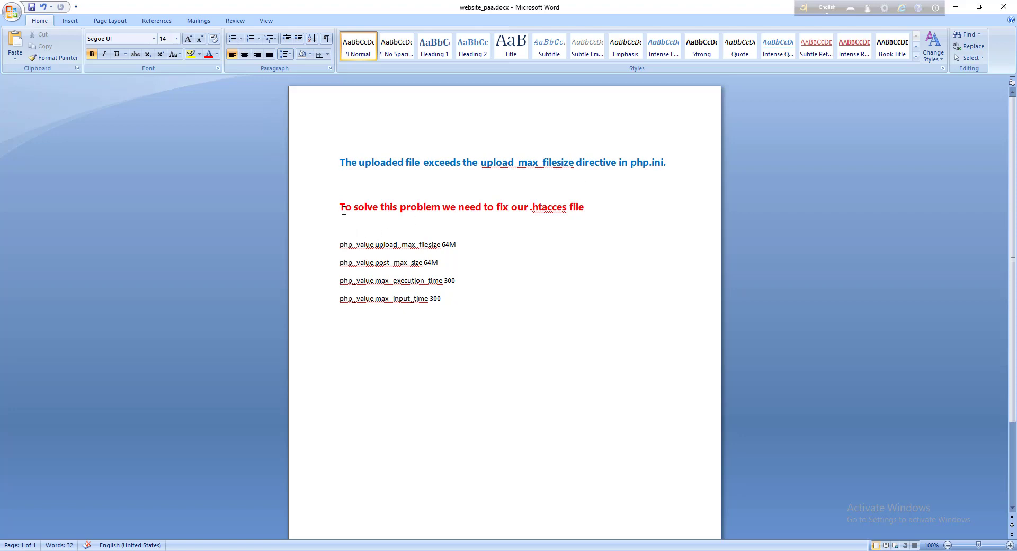
left_click_drag(340, 206, 550, 212)
double_click(549, 212)
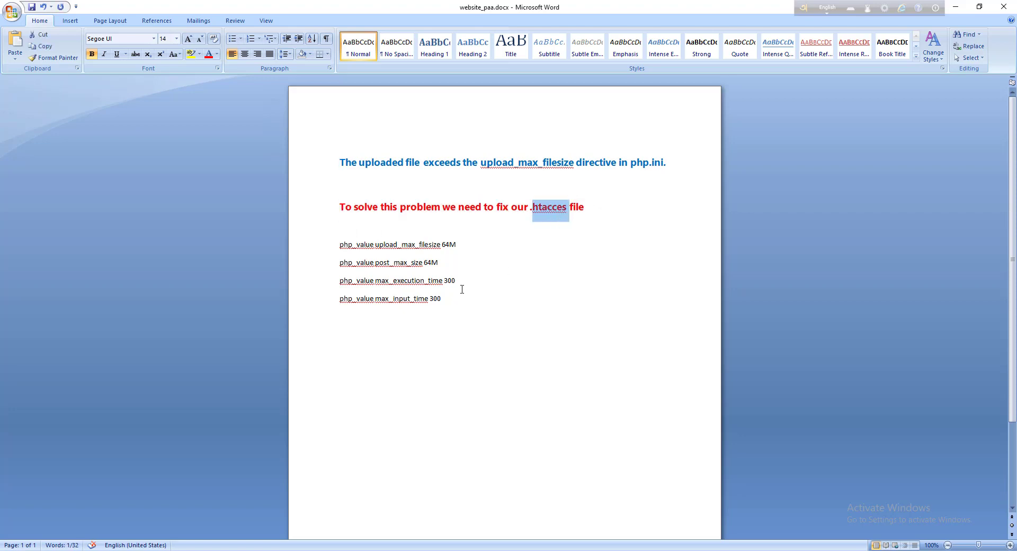
left_click_drag(461, 311, 332, 241)
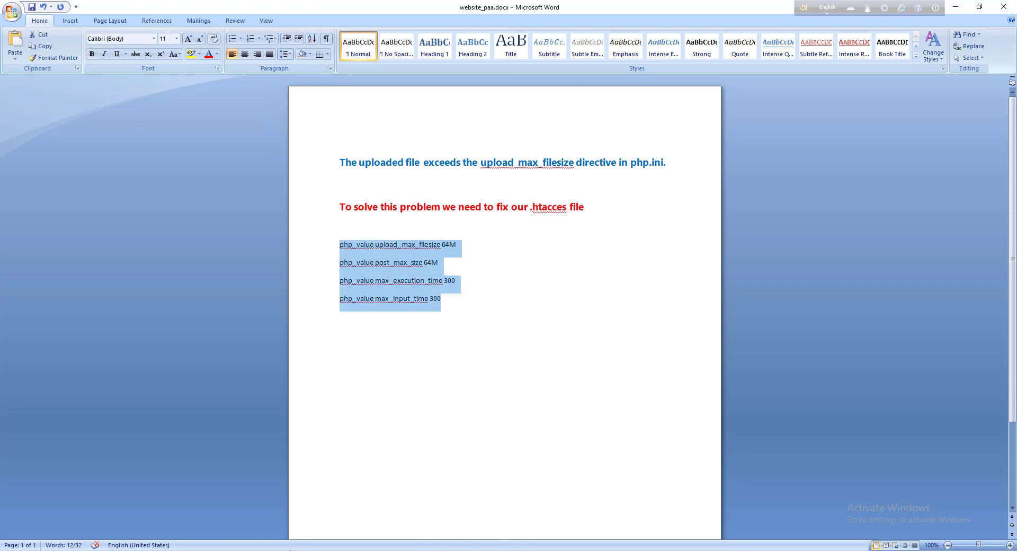
Switch to File Explorer, open Local Disk (C:) in the 1.Official_Project_Files window and close the Downloads window
mouse_move(273, 550)
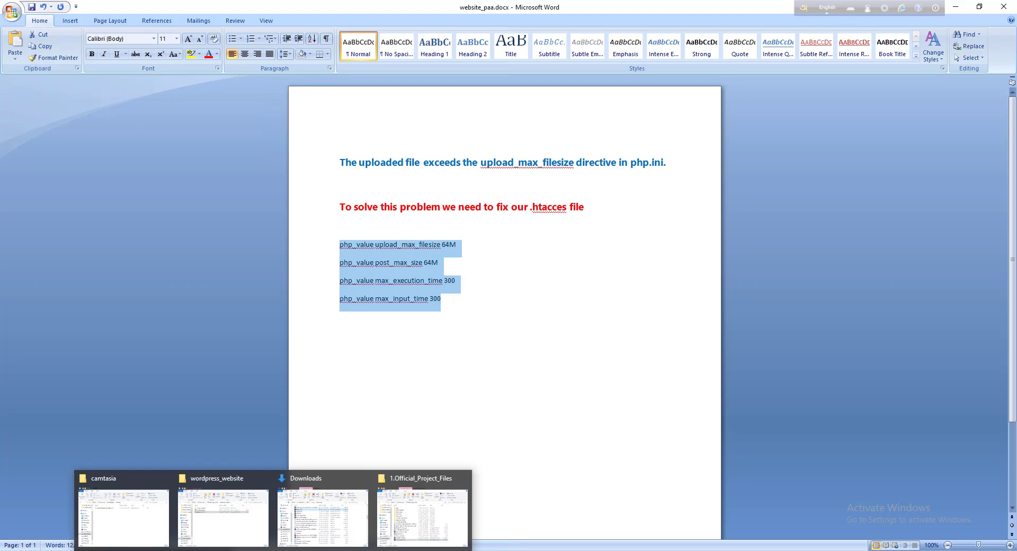
left_click(235, 530)
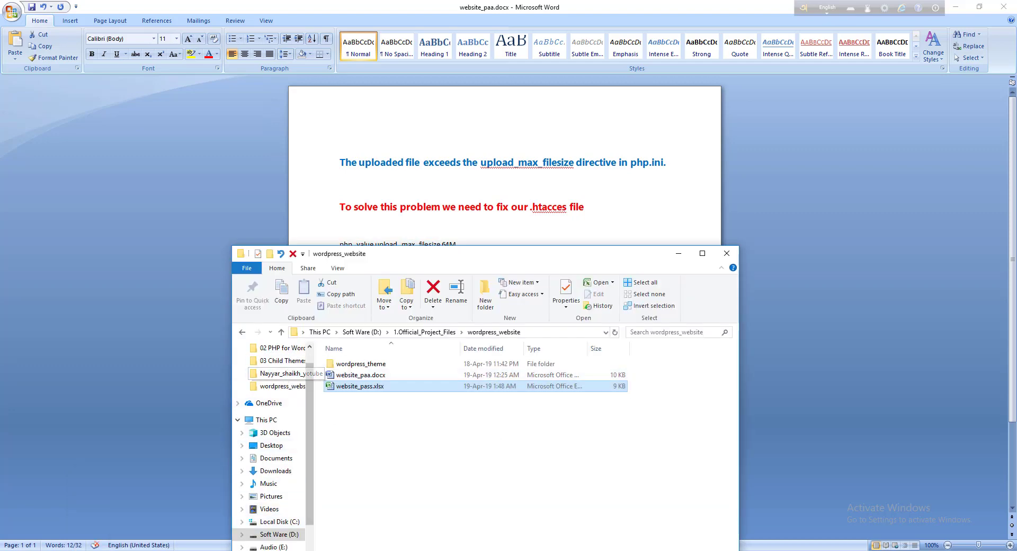
mouse_move(273, 550)
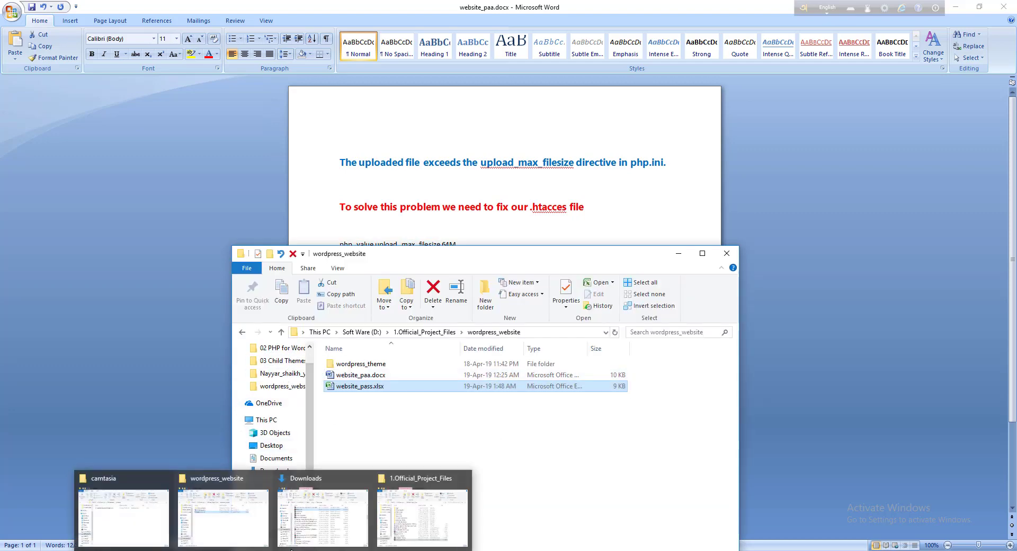
left_click(325, 530)
mouse_move(272, 550)
left_click(416, 517)
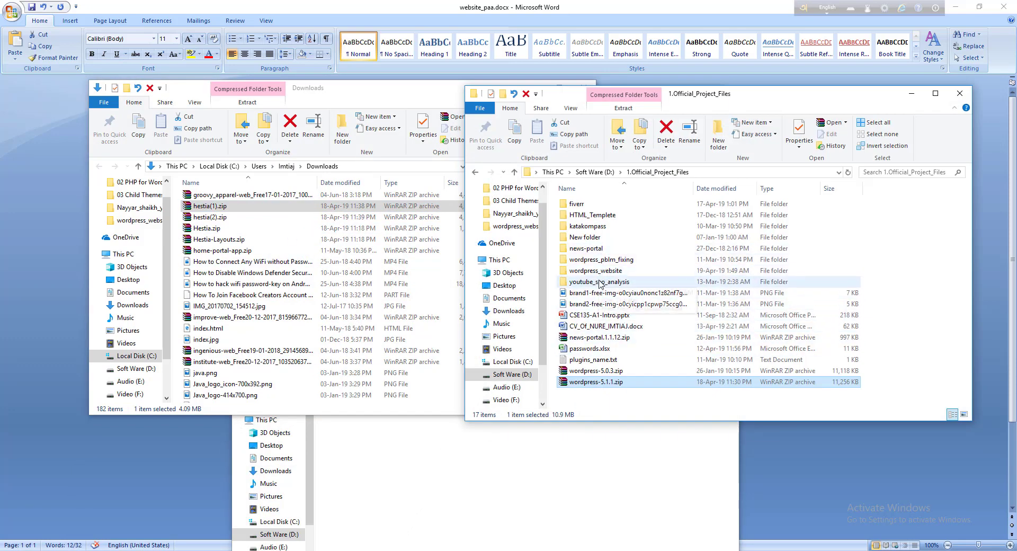
mouse_move(608, 276)
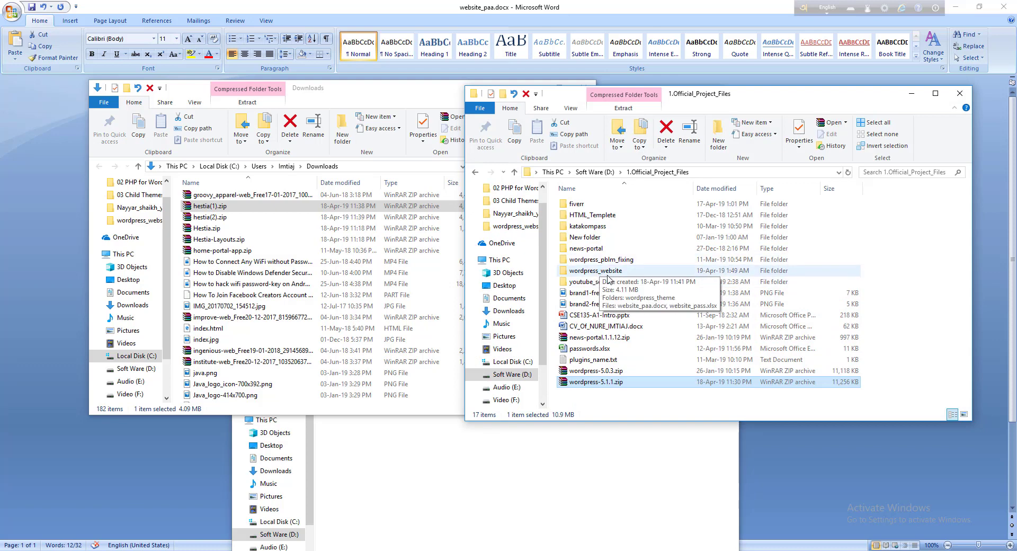
left_click(553, 171)
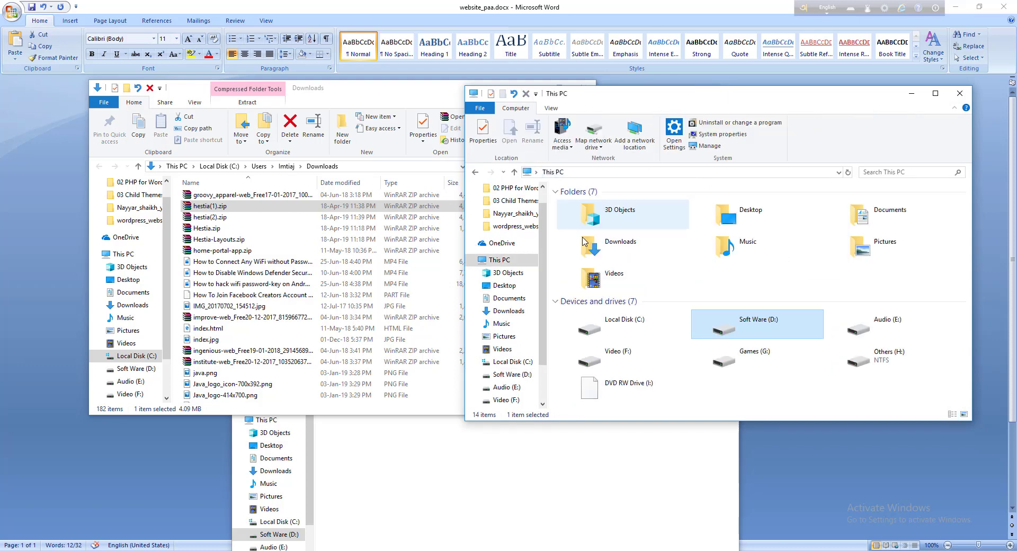
double_click(621, 330)
left_click(434, 106)
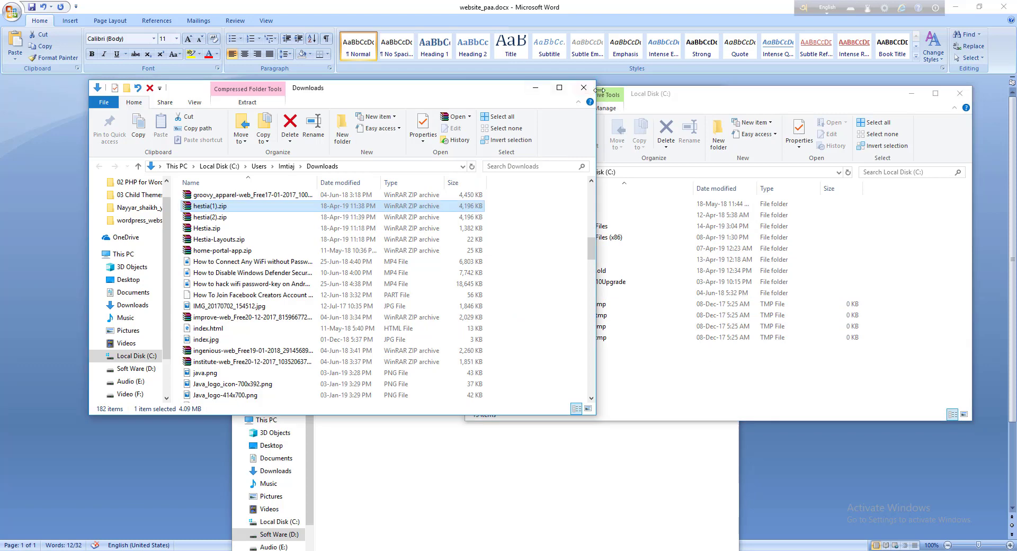
left_click(584, 88)
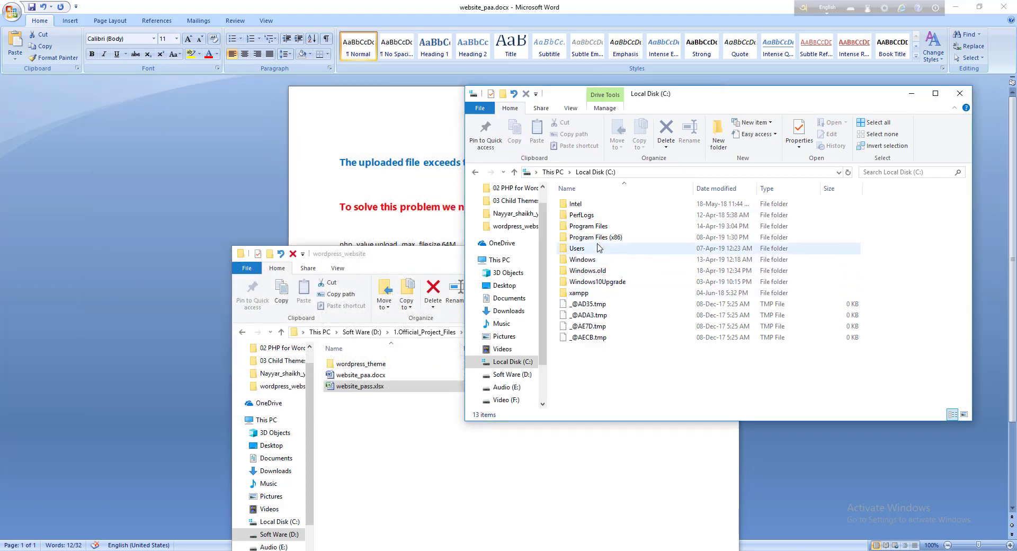
Open the site's nurnewproject folder inside xampp\htdocs
double_click(580, 293)
double_click(579, 260)
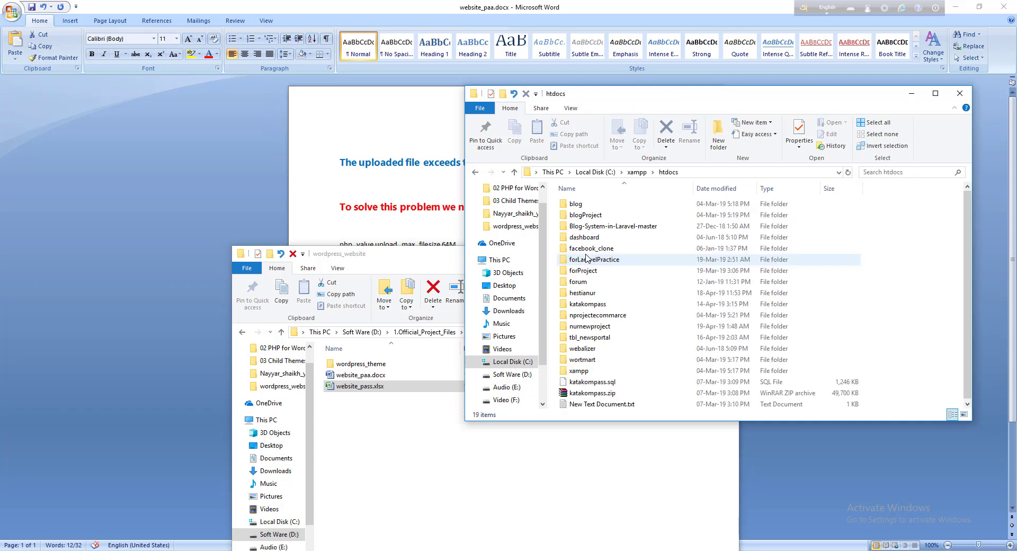
double_click(596, 315)
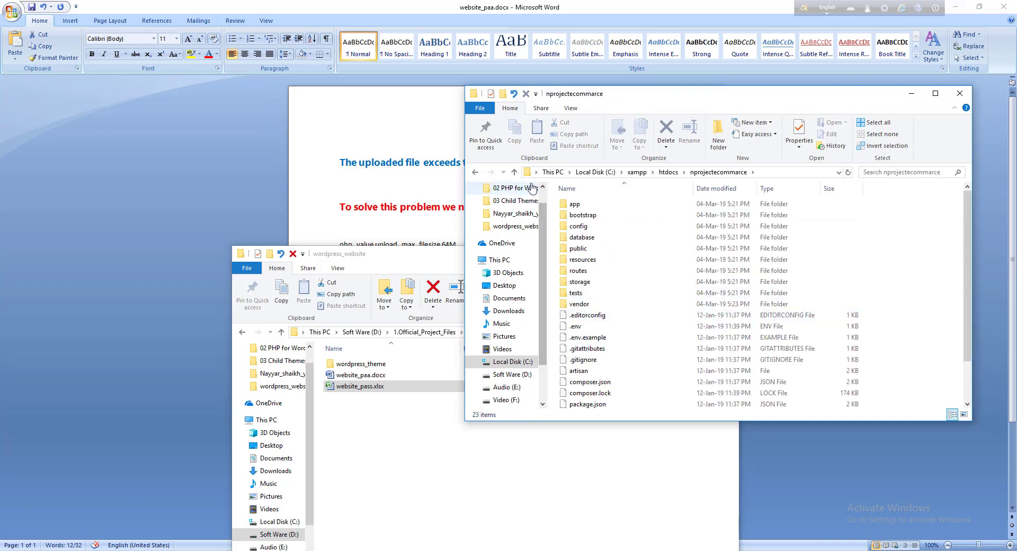
left_click(514, 172)
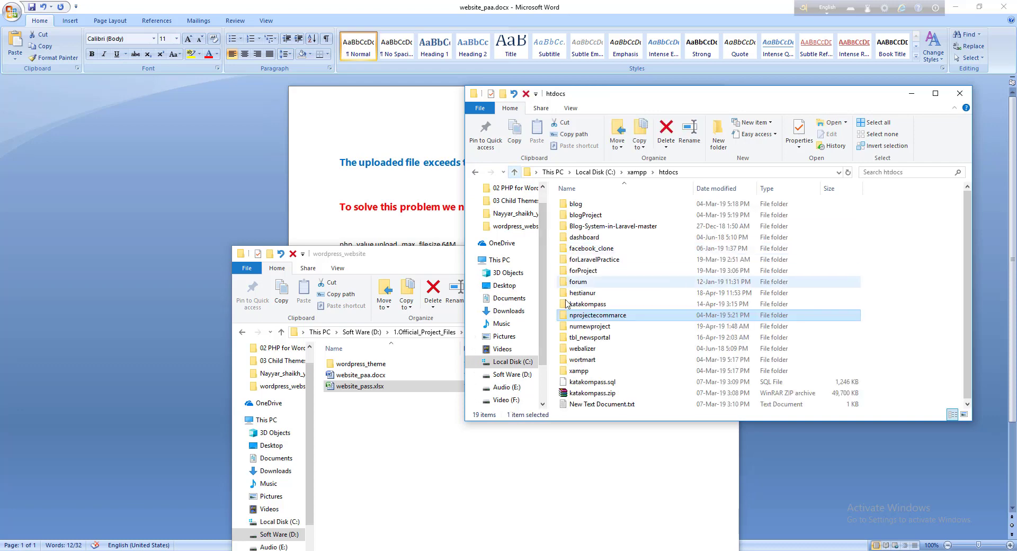
double_click(589, 326)
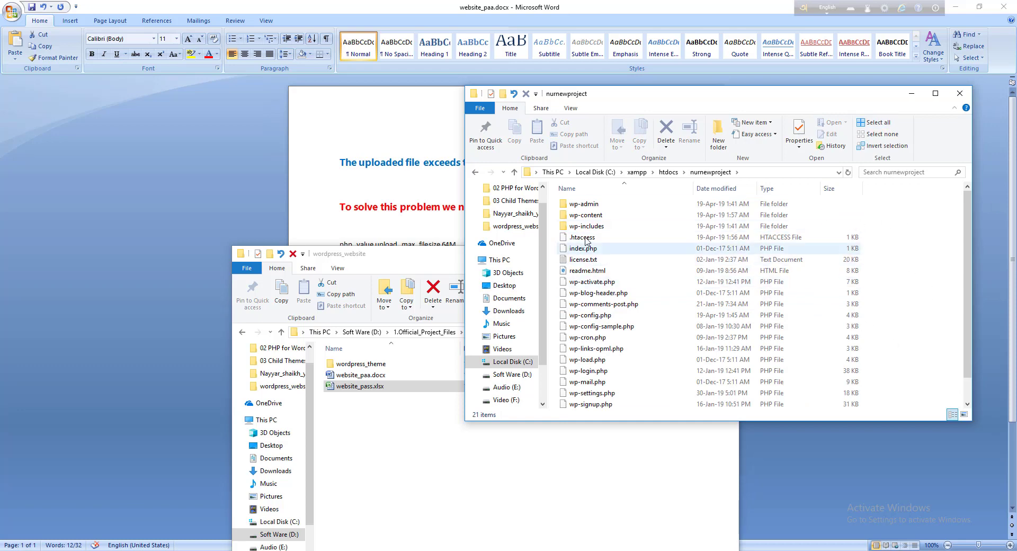
Open the .htaccess file in Notepad++ and highlight its four php_value lines for review
left_click(618, 239)
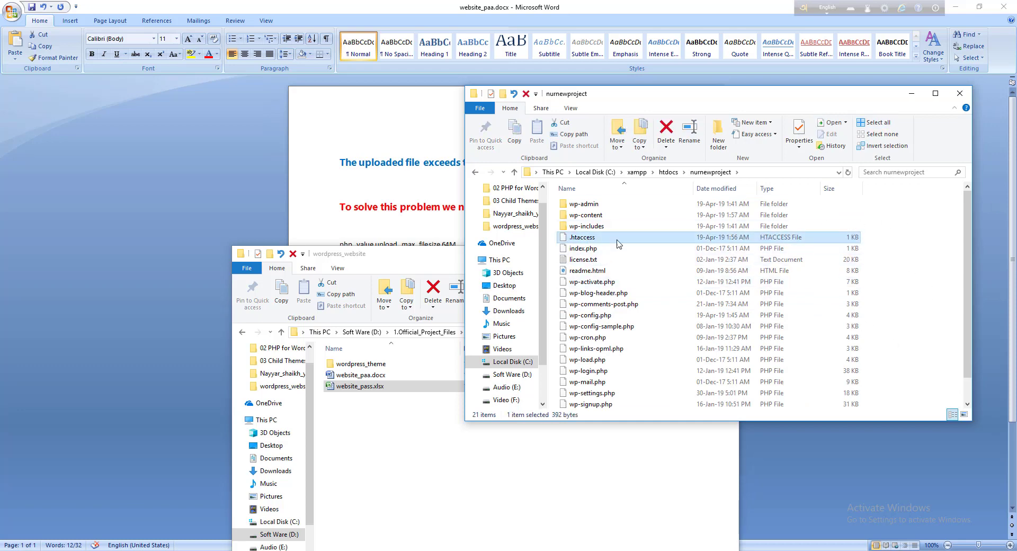
right_click(589, 239)
left_click(623, 271)
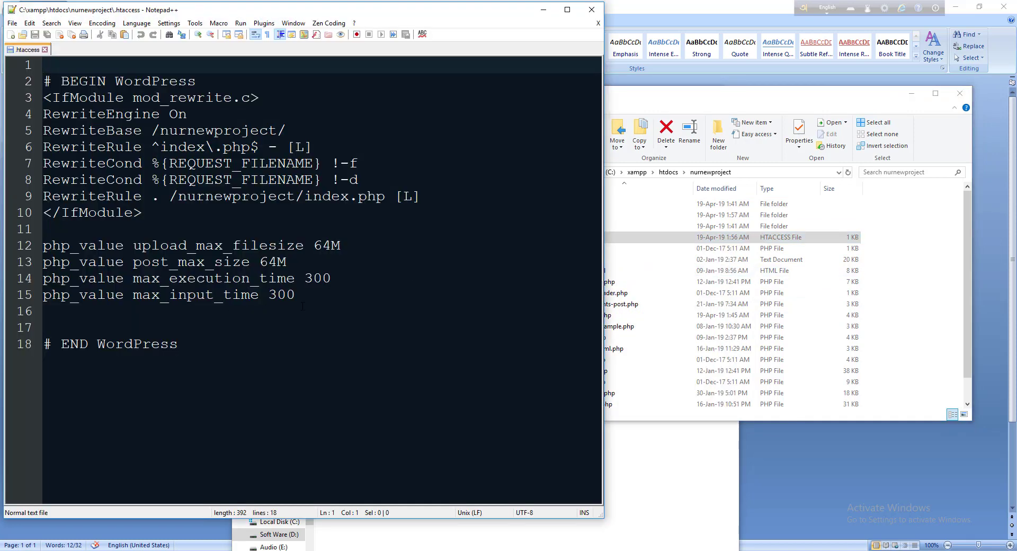
left_click_drag(303, 302, 386, 229)
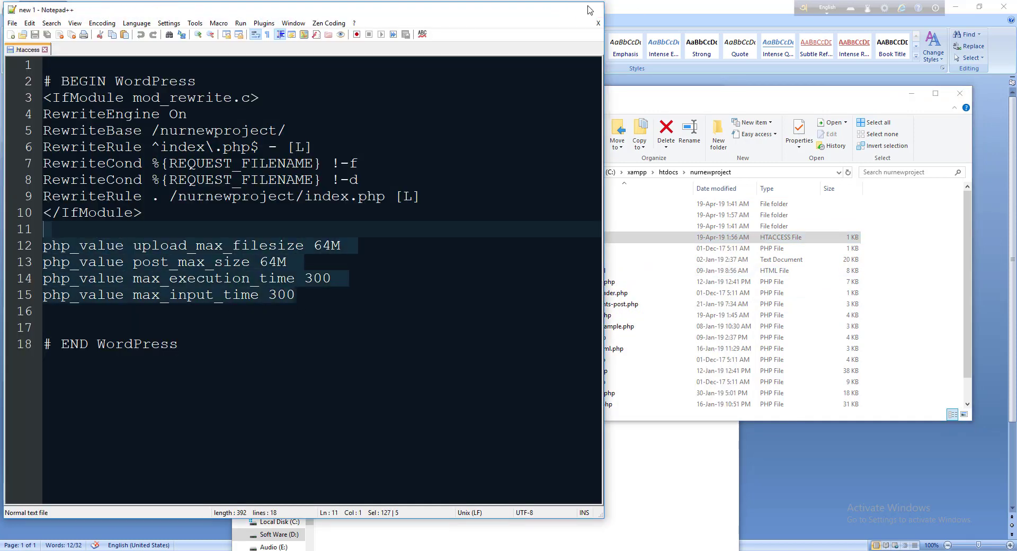
Close Notepad++, both folder windows and the Word document to return to the WordPress Themes page in the browser
left_click(592, 9)
left_click(935, 93)
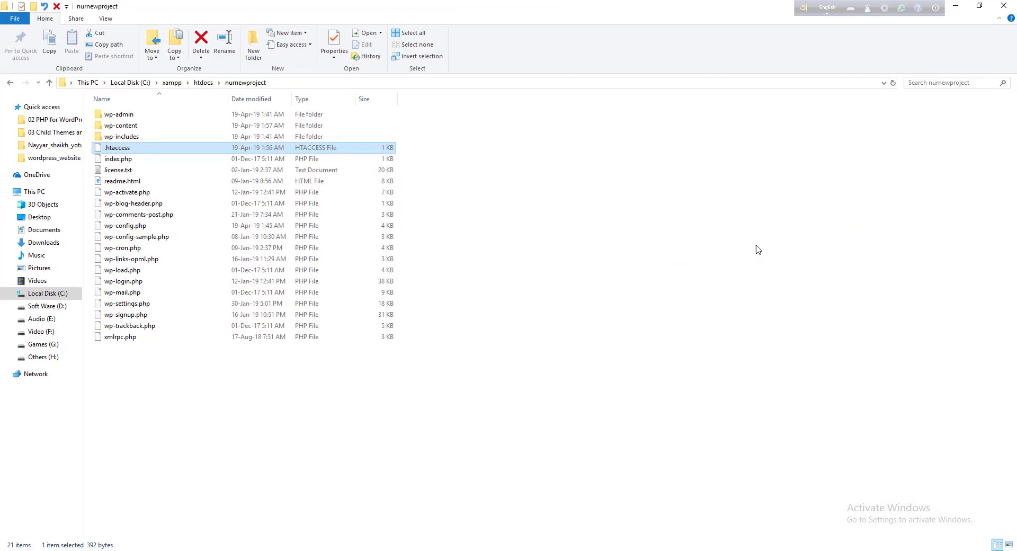
left_click(1004, 6)
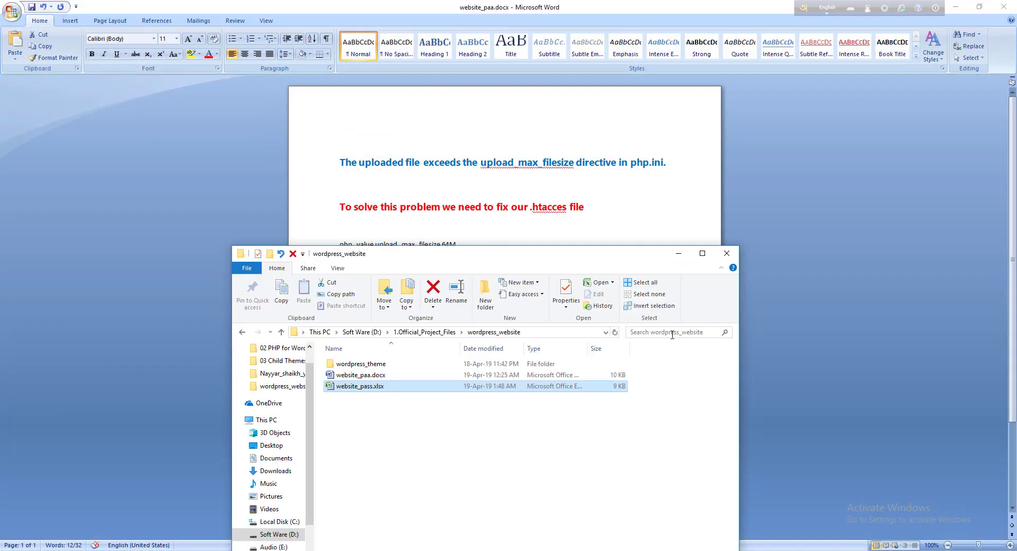
left_click(727, 254)
left_click(458, 244)
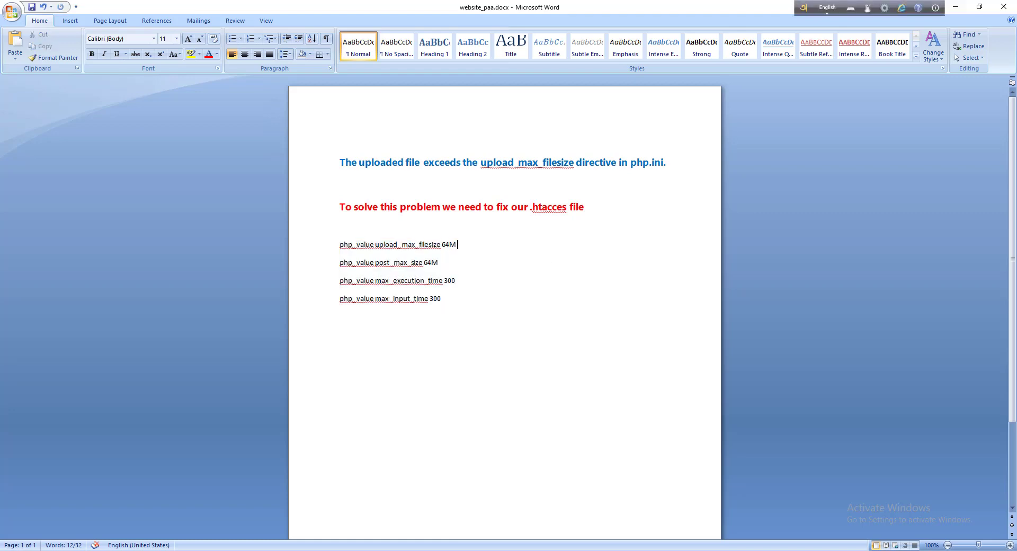
key("alt+F4")
left_click(510, 308)
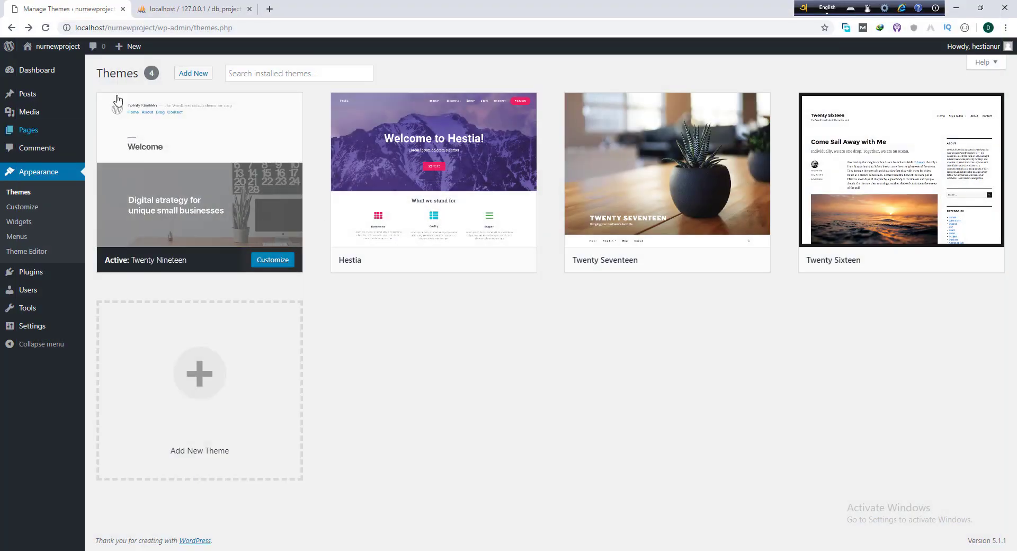
Open the theme upload form again and dismiss the Hestia feedback survey
left_click(191, 74)
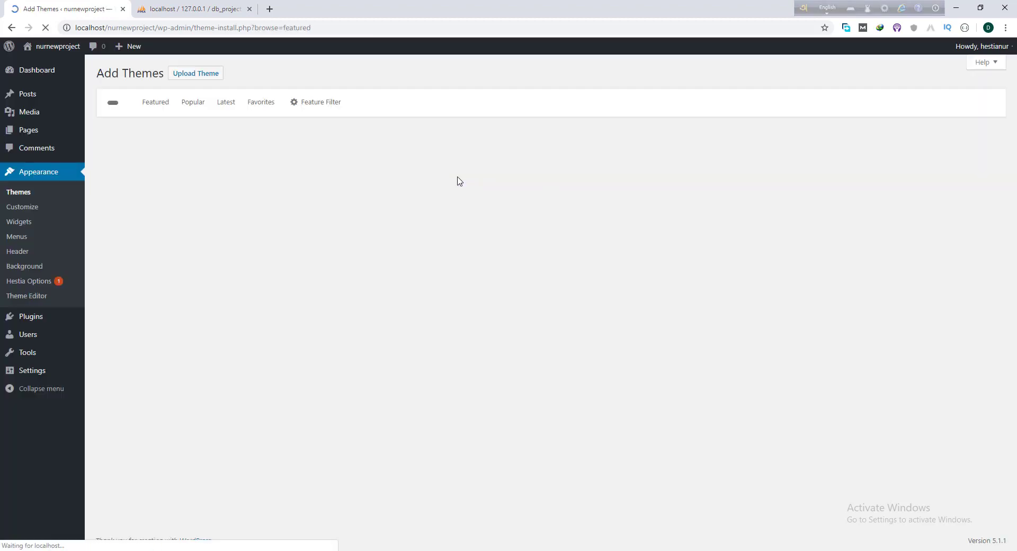
left_click(197, 73)
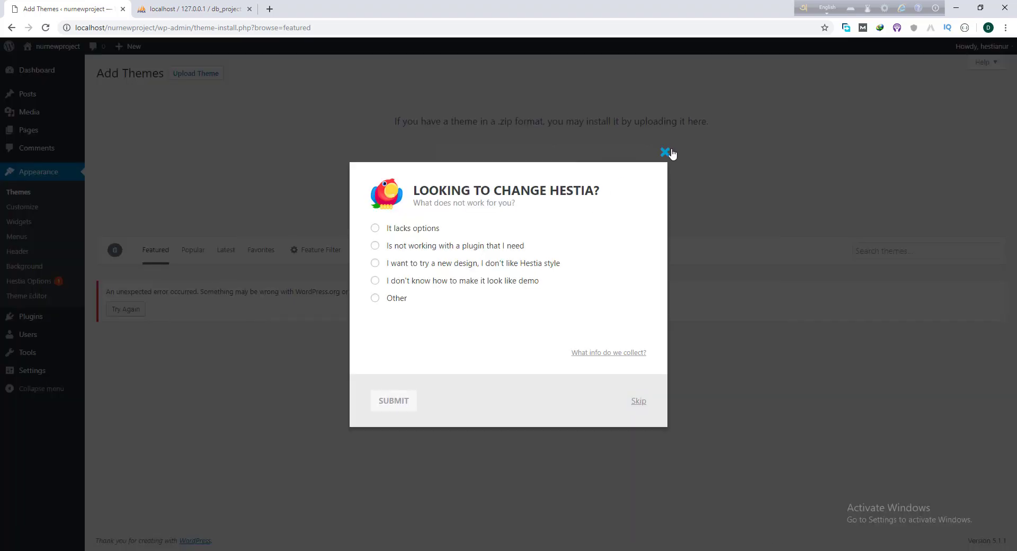
left_click(665, 153)
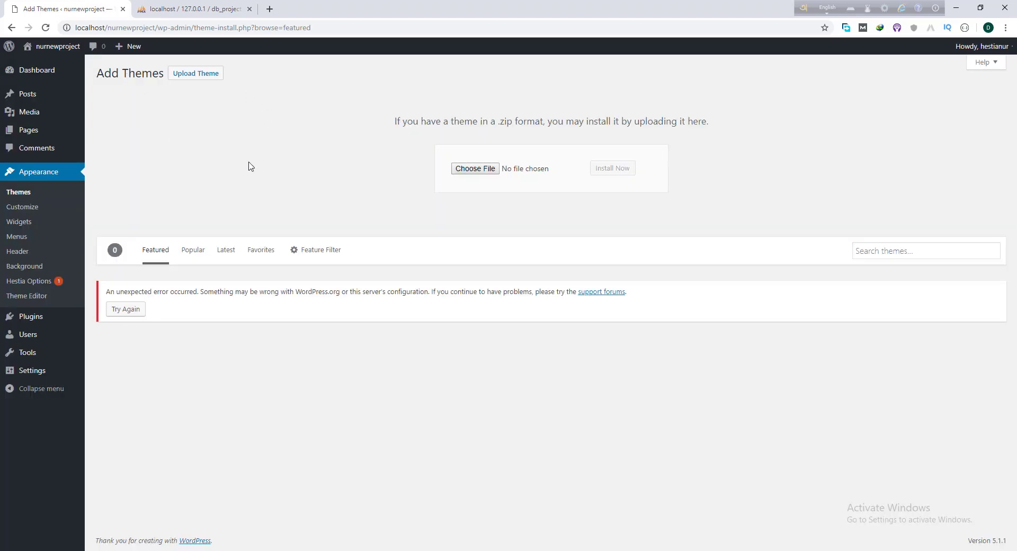